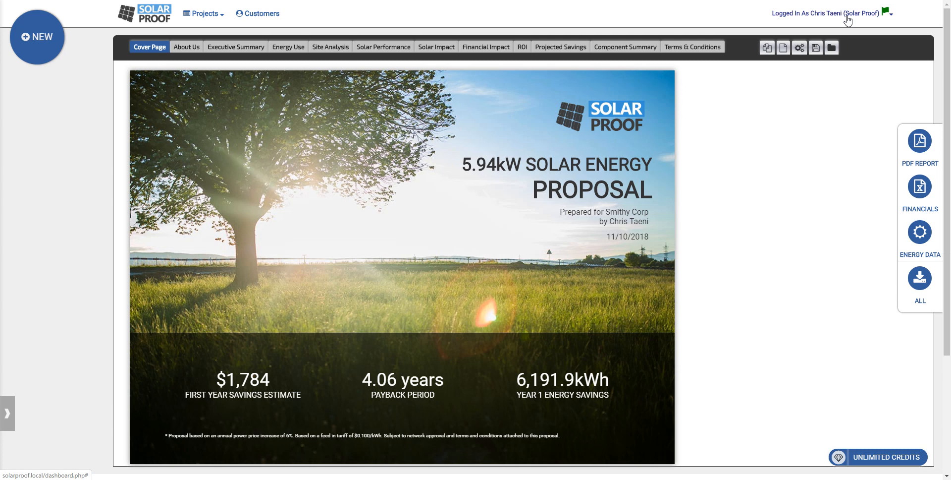
- Open the account's System Pricing settings to reach the section for creating new price items
left_click(848, 13)
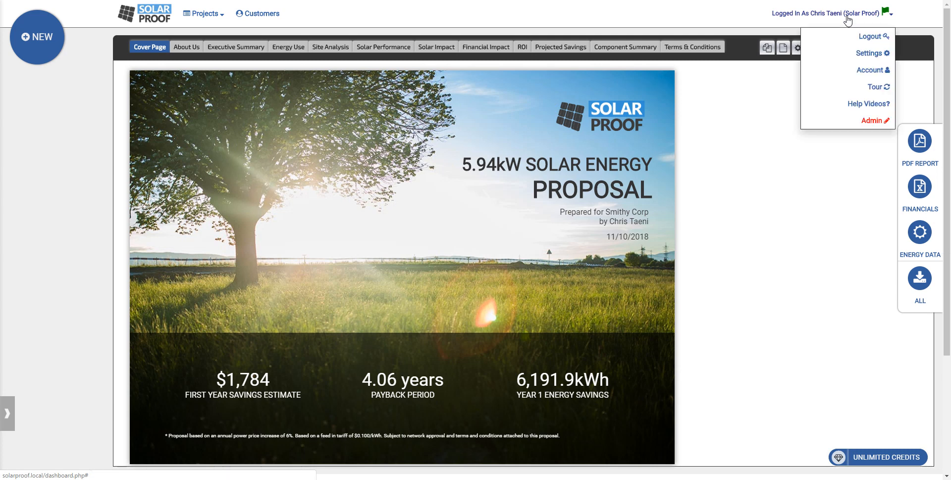
left_click(859, 54)
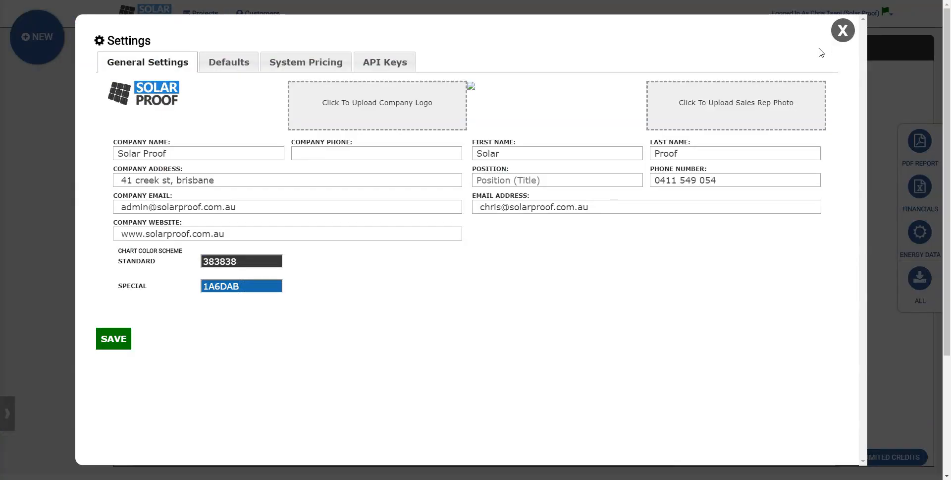
left_click(313, 68)
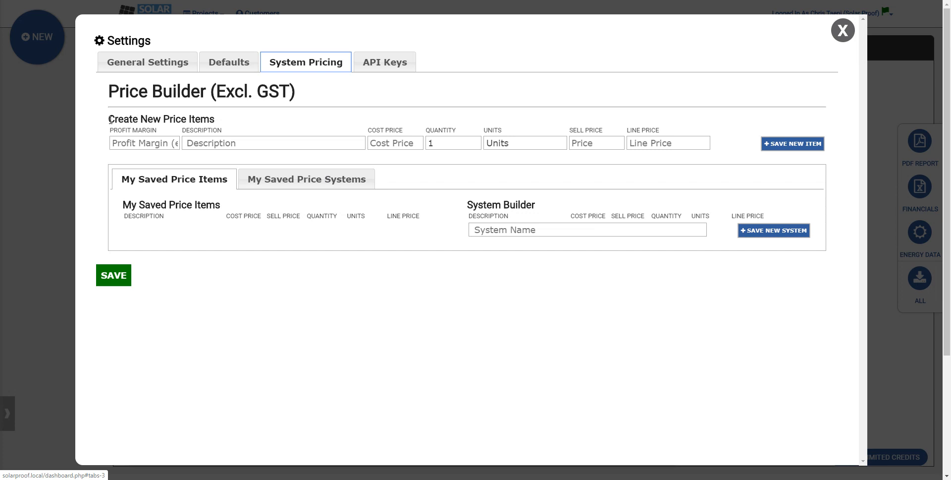
left_click_drag(109, 119, 216, 119)
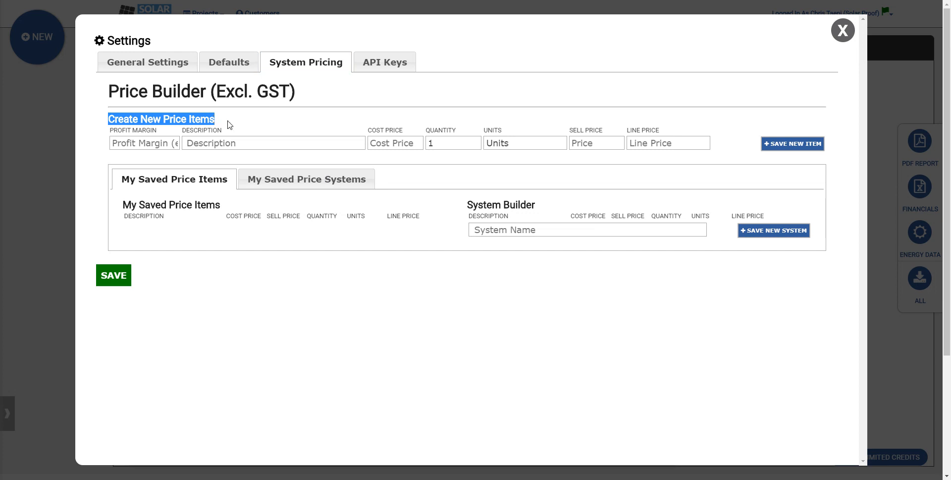
left_click(230, 123)
- Fill in a new price item with profit margin 30, description "12 x Jinko 320W Panels" and cost price 1200
left_click(159, 143)
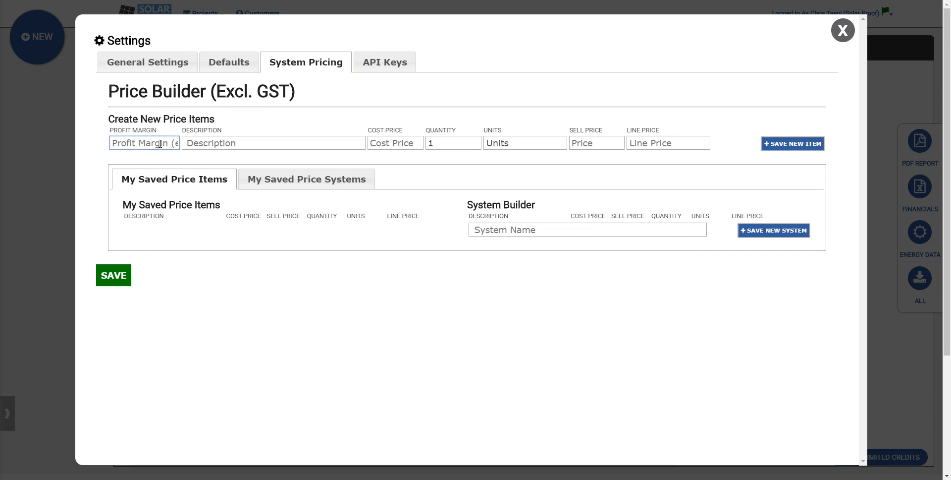
type("30")
key("Tab")
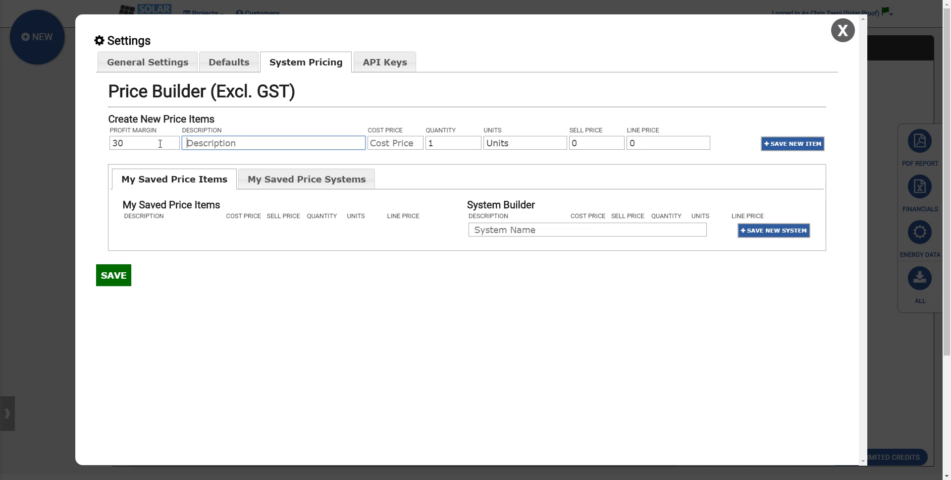
type("12 x Jinko 320W Panels")
key("Tab")
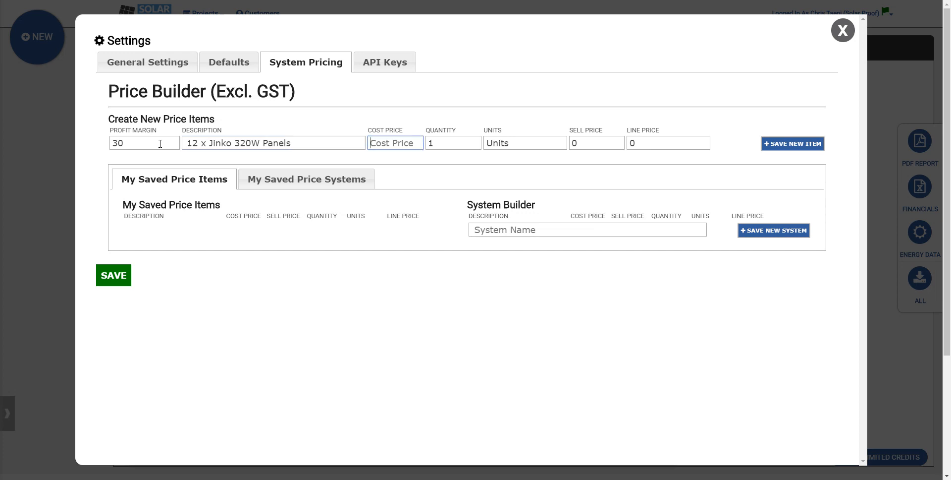
type("1200")
key("Tab")
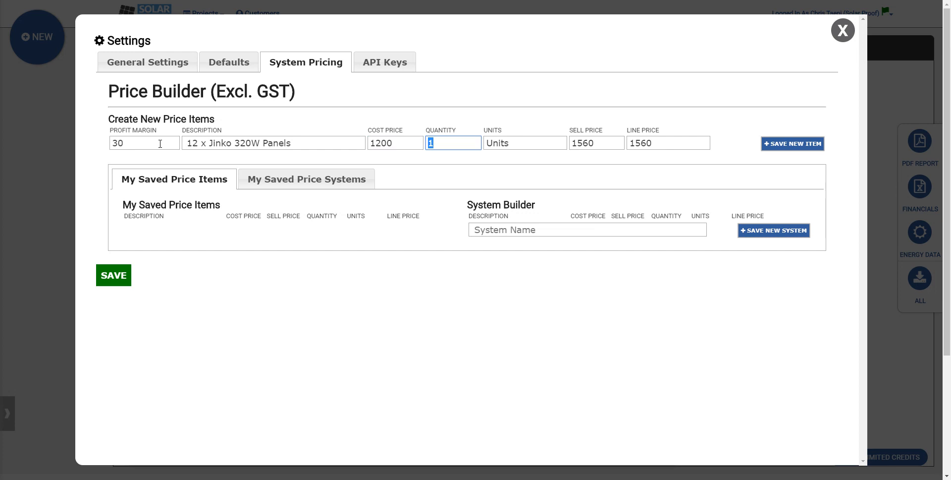
key("shift+Tab")
key("shift+Tab")
key("Tab")
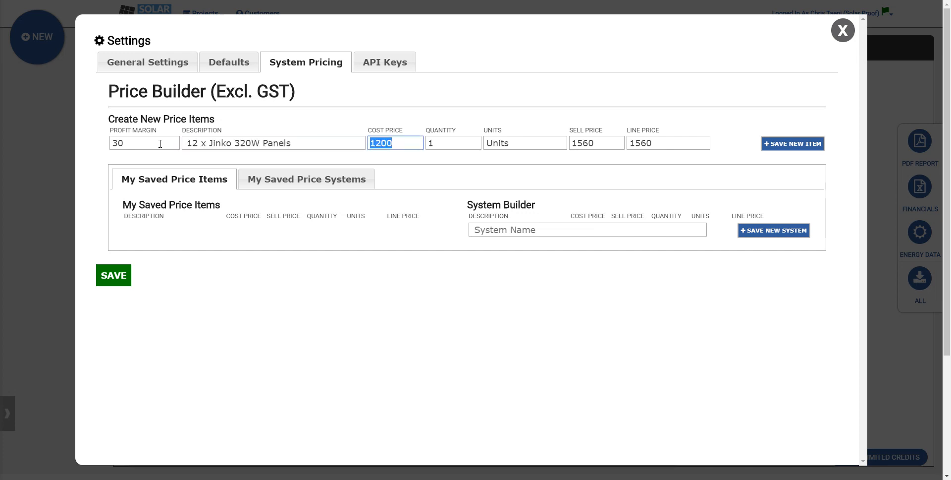
key("Tab")
key("shift+Tab")
key("shift+Tab")
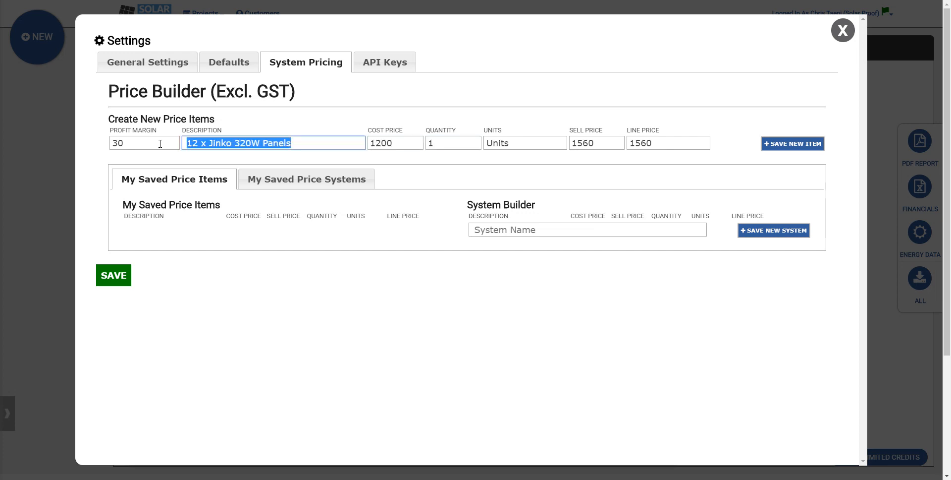
key("Tab")
key("Tab")
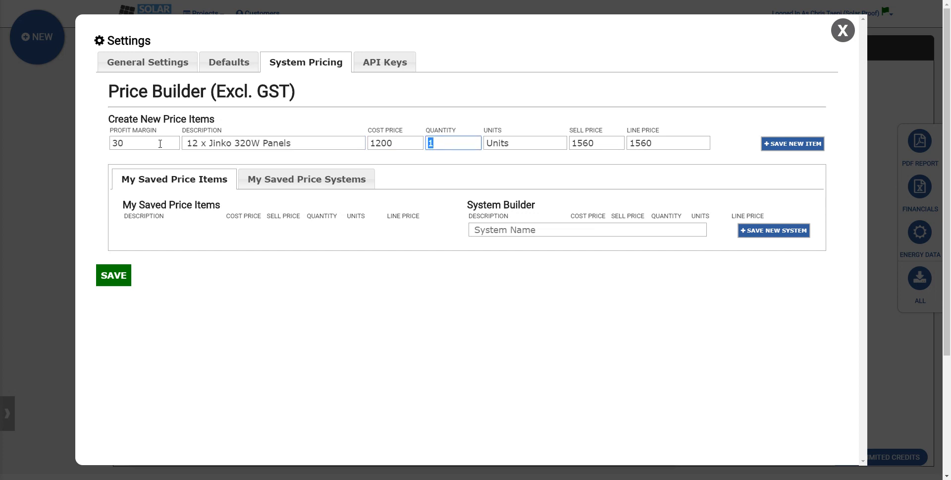
- Shorten the new price item's description to the single-unit name "Jinko 320W Panel"
key("shift+Tab")
key("shift+Tab")
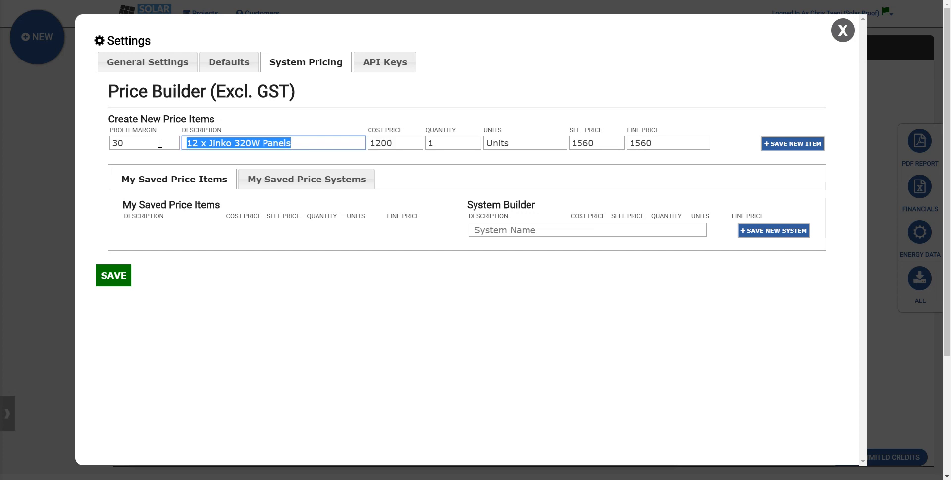
key("End")
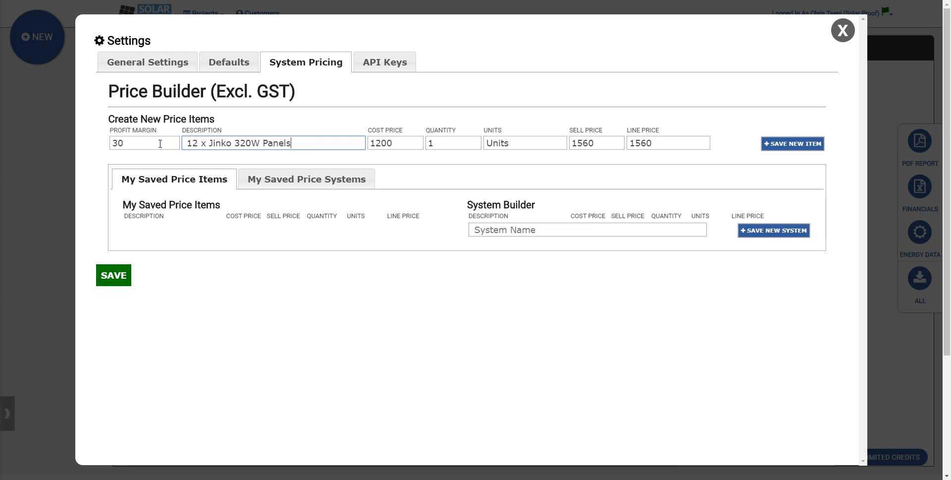
key("Home")
key("Delete")
key("Delete")
key("Delete")
key("Delete")
key("Delete")
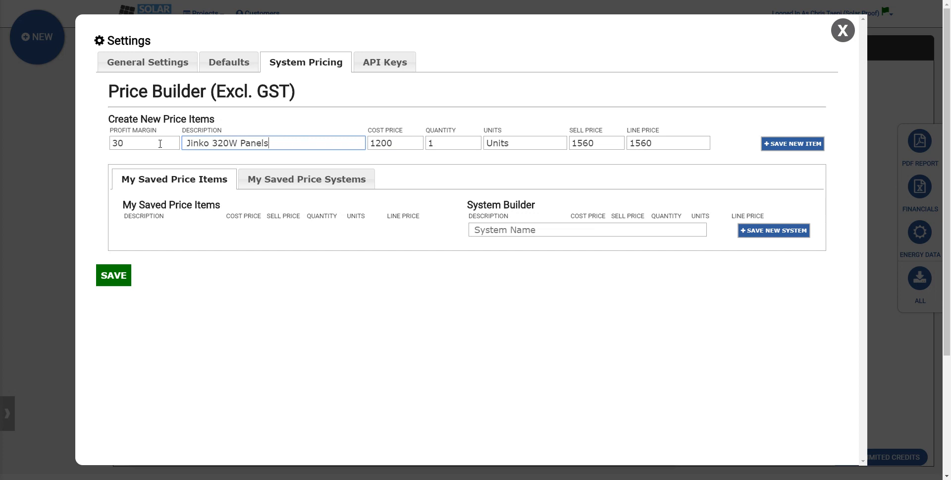
key("BackSpace")
key("Tab")
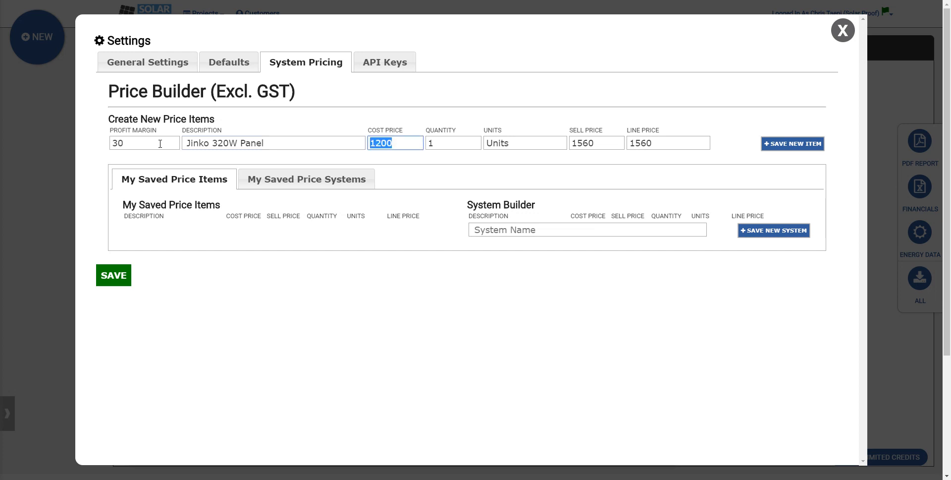
- Set the panel's cost price to 280 and save it as a new price item
type("280")
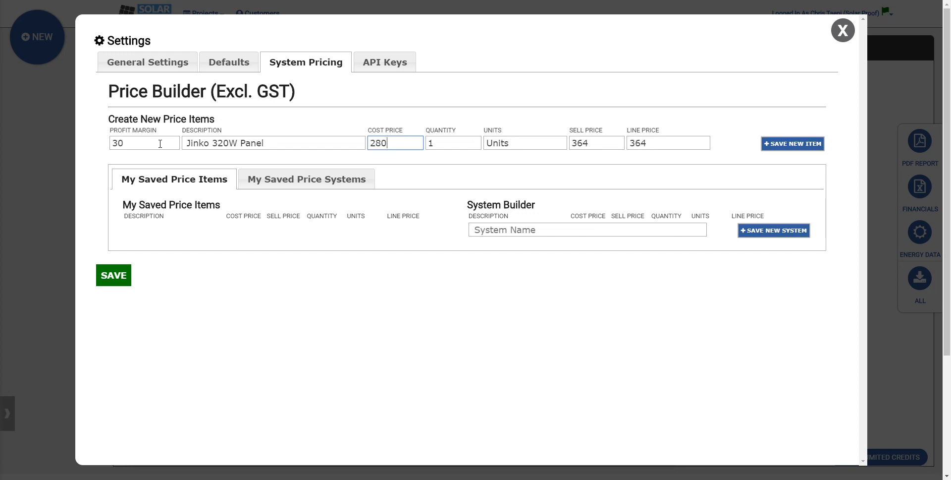
key("Tab")
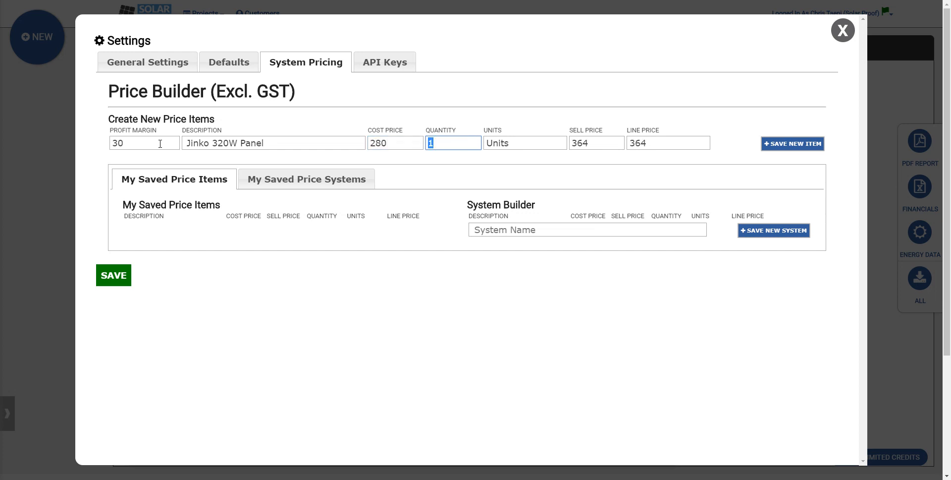
key("Tab")
key("shift+Tab")
key("shift+Tab")
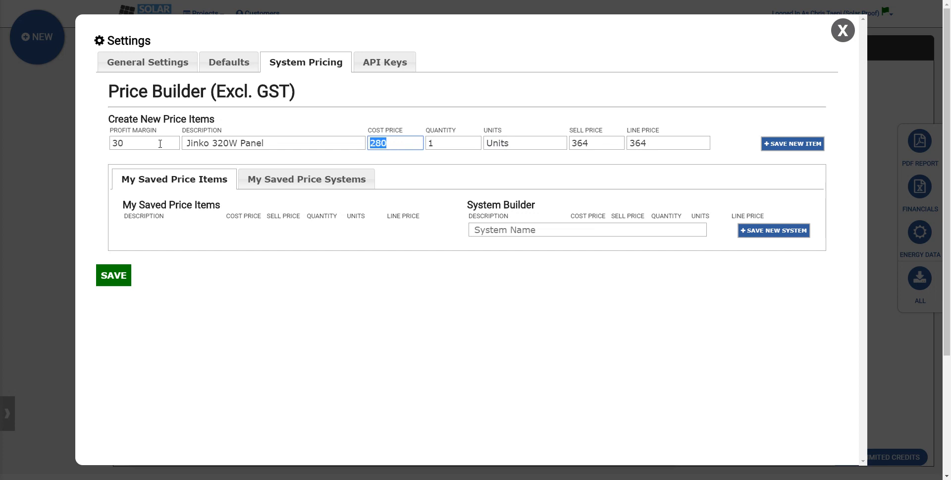
key("Tab")
key("Tab")
key("shift+Tab")
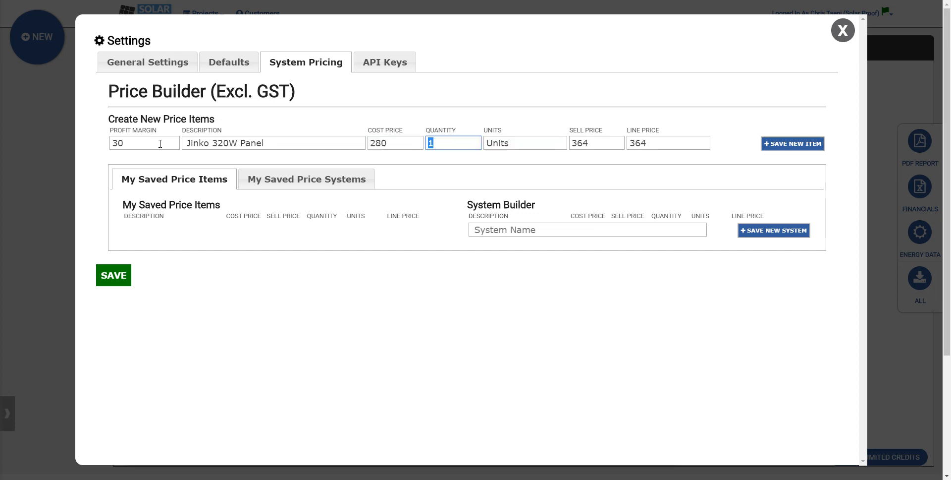
key("Tab")
key("Tab")
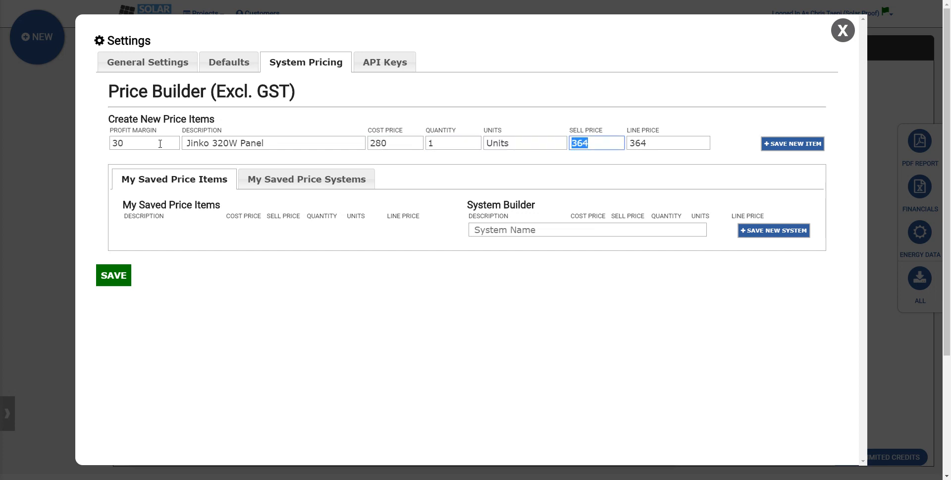
left_click(810, 144)
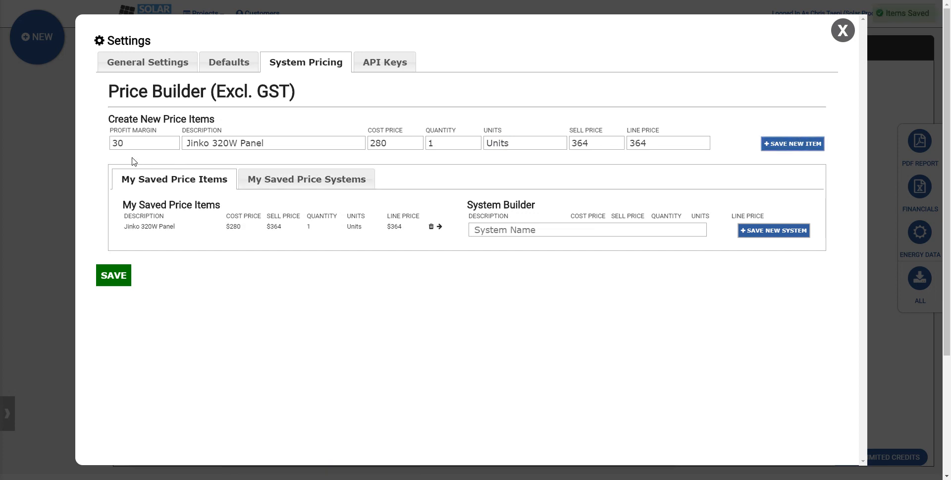
- Save another price item described as "20 x Jinko 320W Panel" with a cost price of 5600
left_click(189, 142)
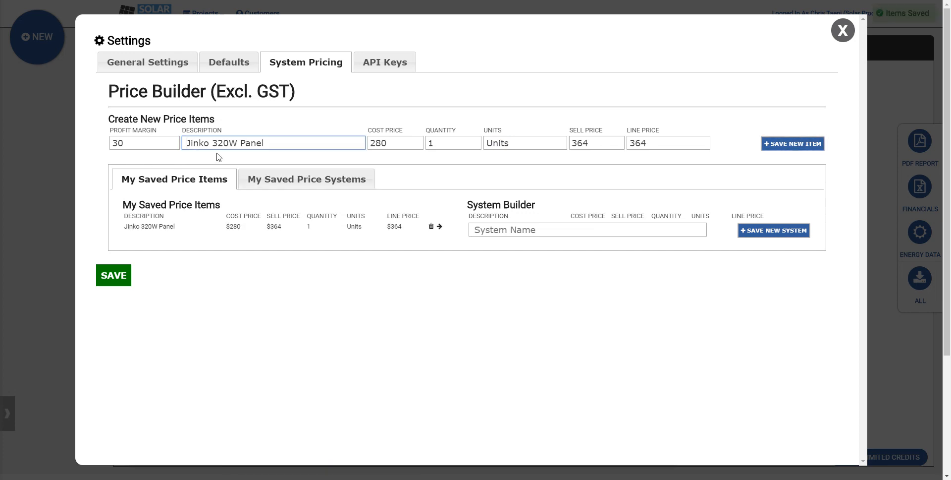
type("20 x")
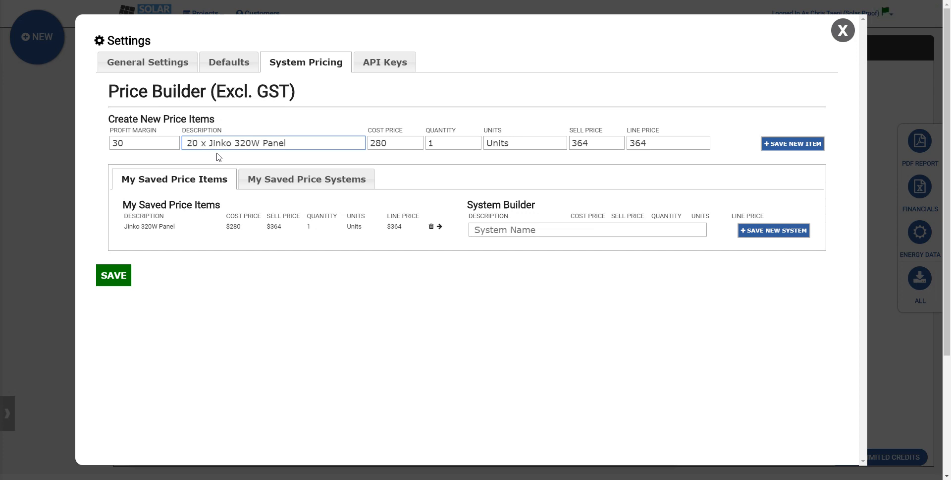
key("Tab")
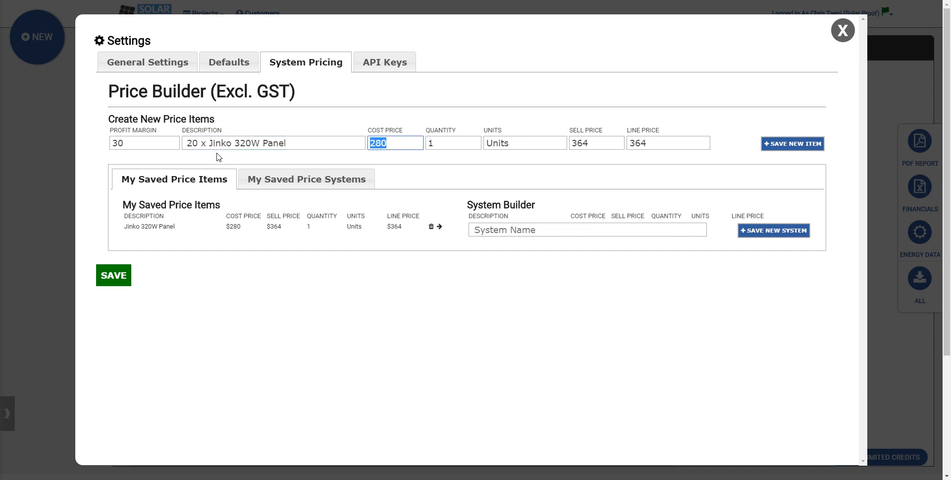
type("5600")
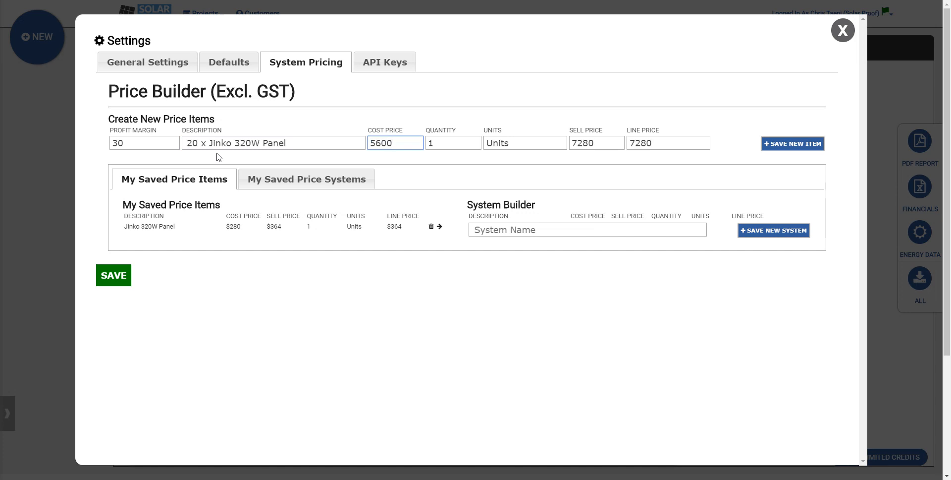
left_click(807, 144)
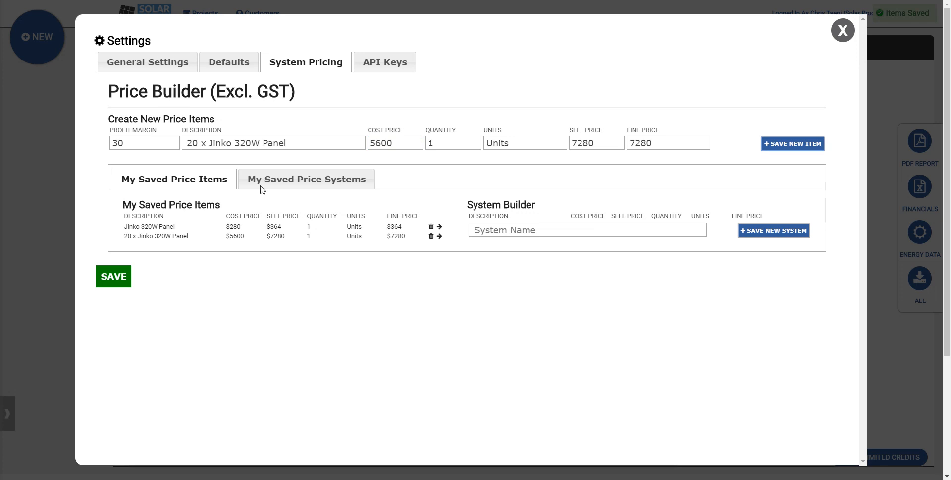
- Save a further price item described as "1 Fronius 5kW Inverter" with a cost price of 2000
left_click_drag(312, 148, 60, 125)
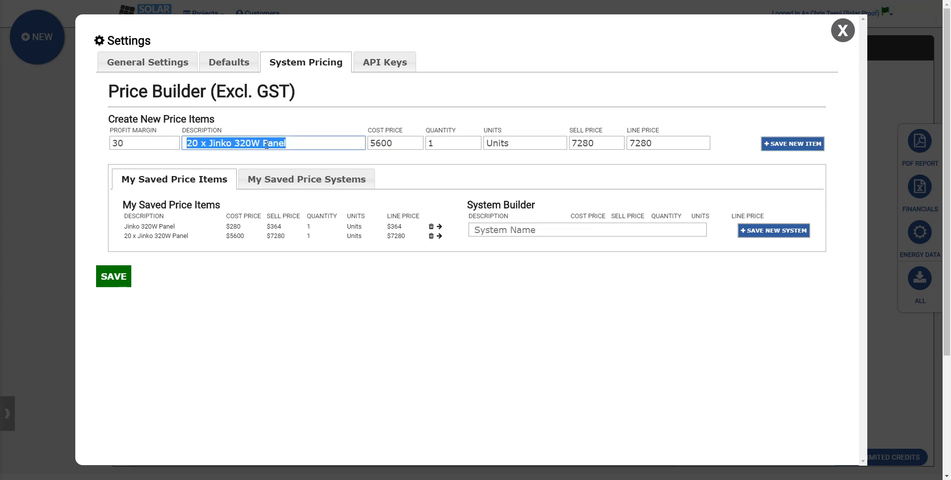
type("1 Fronius")
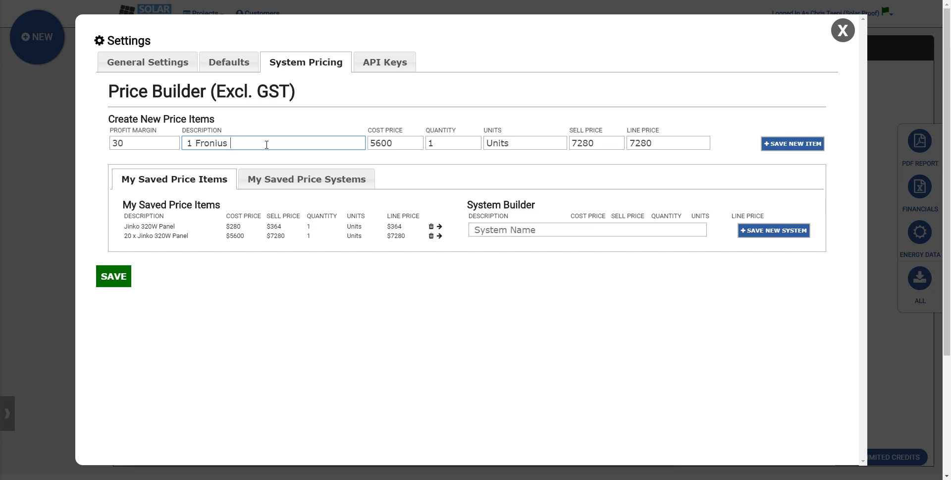
type(" 5kW Inverter")
key("Tab")
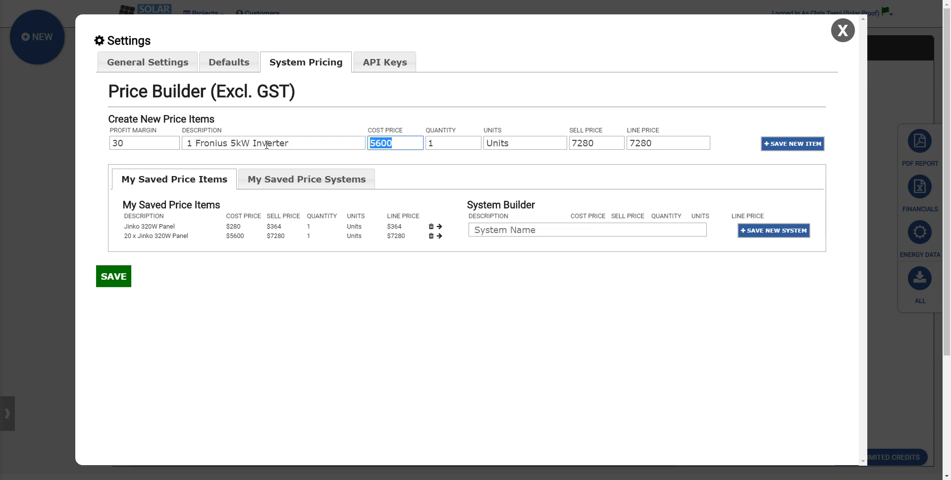
type("2000")
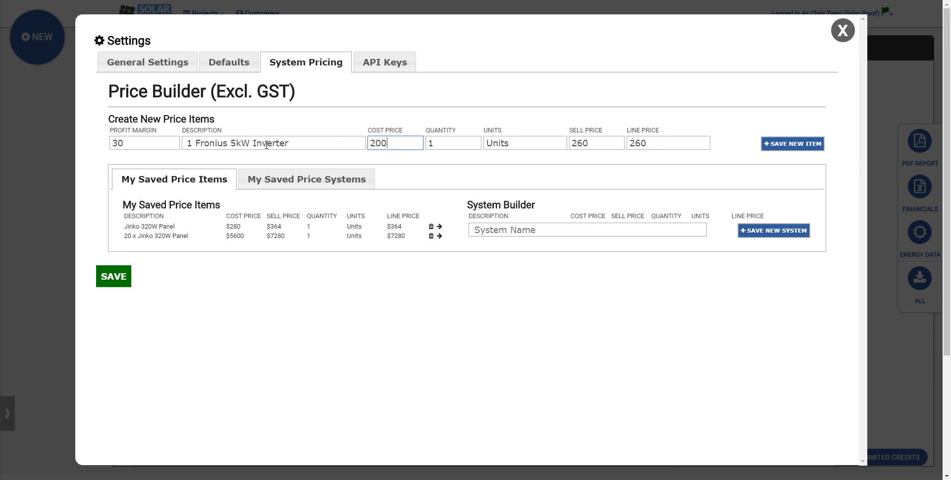
left_click(793, 144)
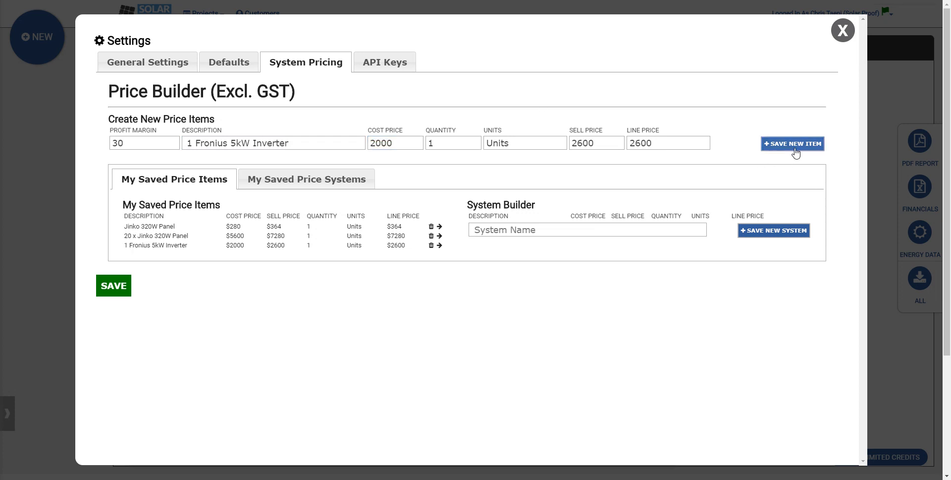
- Save a price item described as "10 Hours Installation Labour" with a cost price of 5000
left_click(320, 142)
triple_click(321, 142)
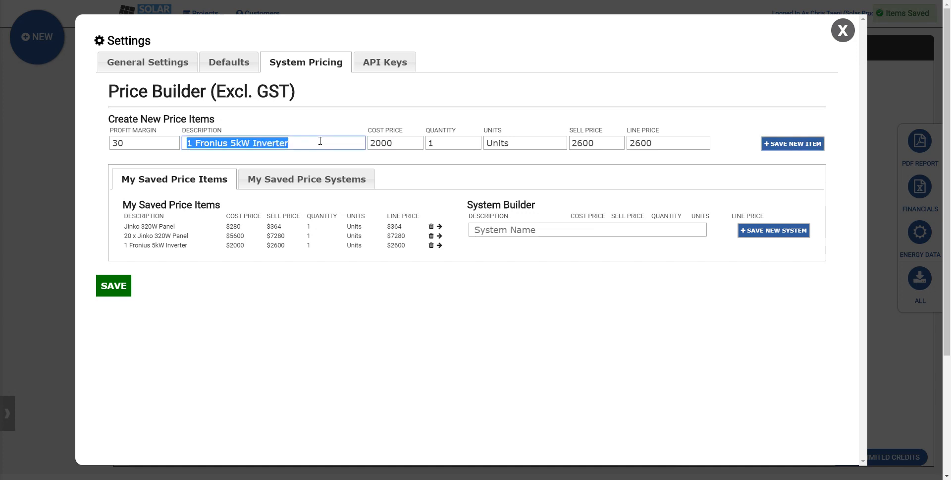
type("10 Hou")
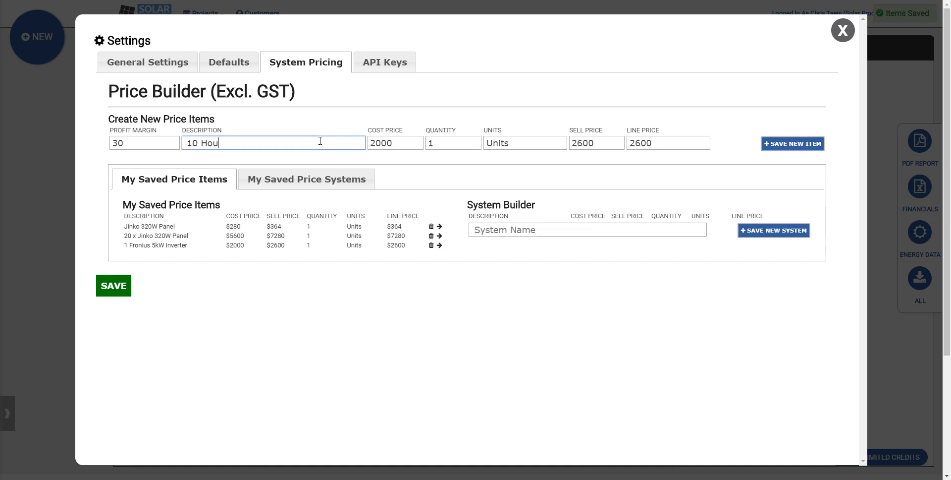
type("rs Installation Labout")
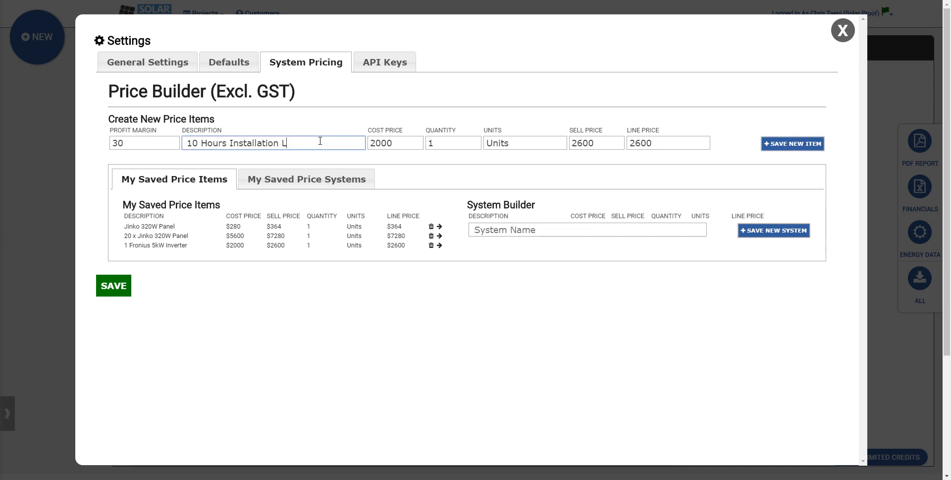
key("Tab")
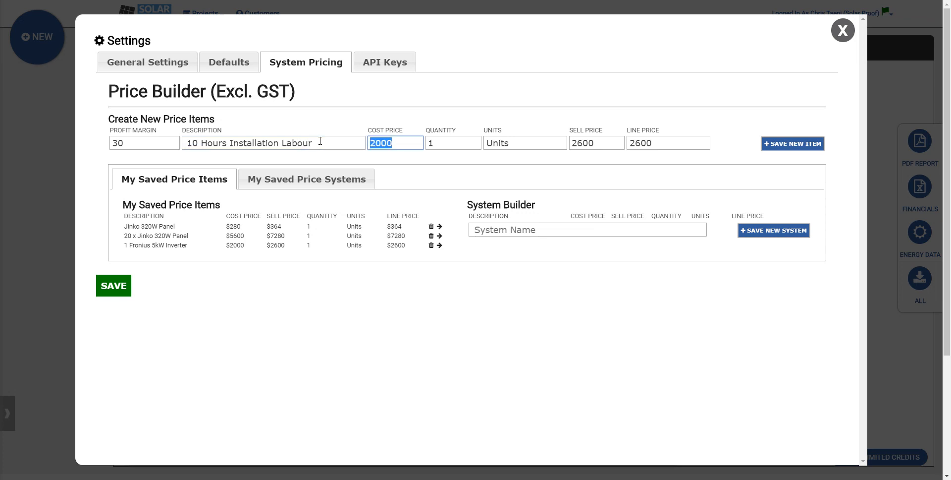
type("5000")
left_click(788, 145)
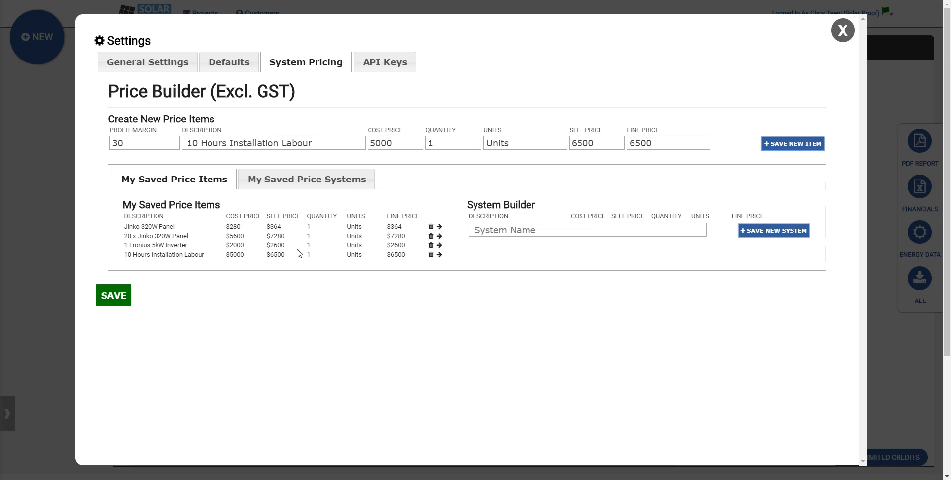
- Save a price item described as "Misc Electrical Components (5kW System)" with a cost price of 500
left_click_drag(320, 143, 48, 135)
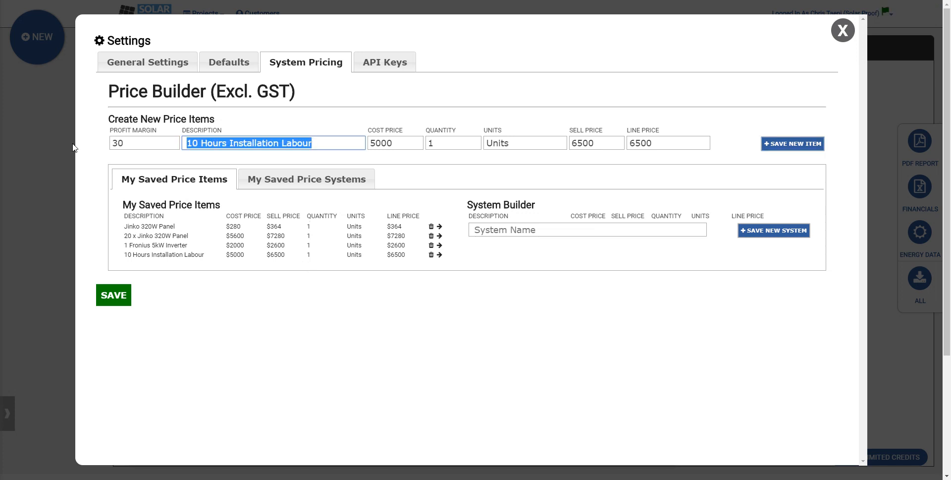
type("Misc El")
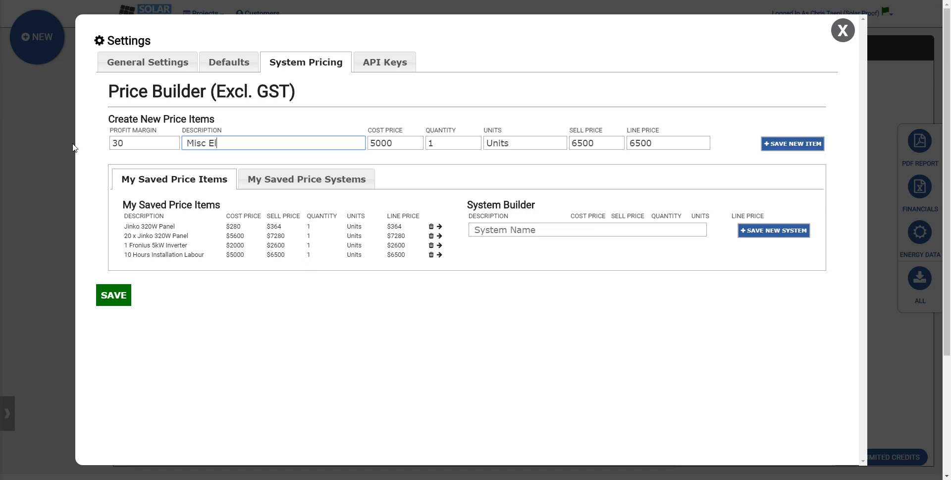
type("ectrical Components (")
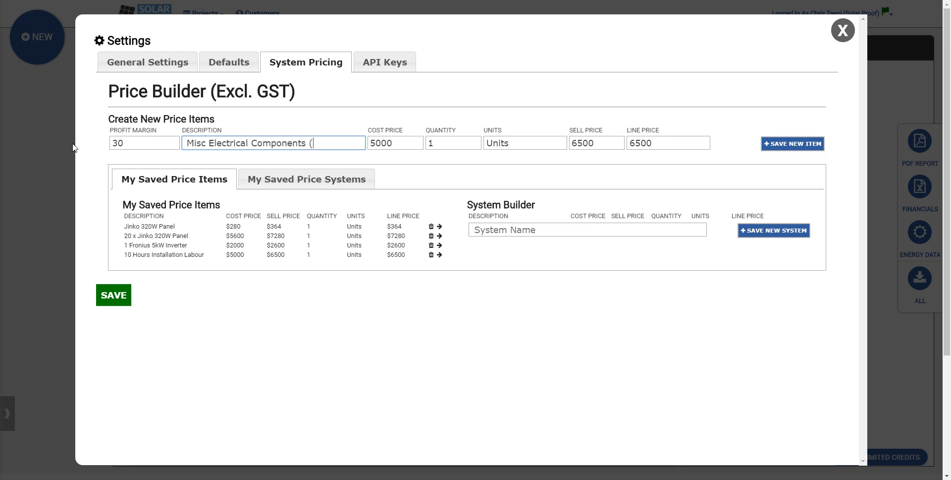
type("5kW System)")
key("Tab")
type("500")
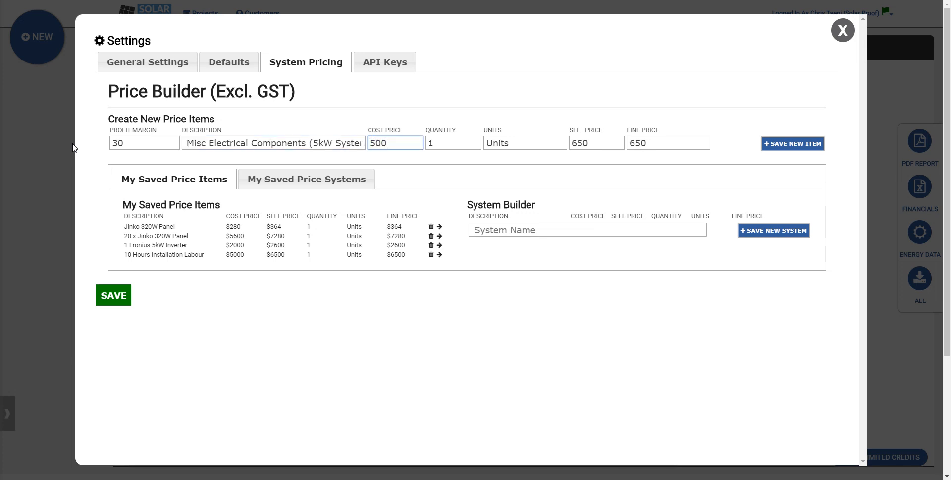
left_click(783, 145)
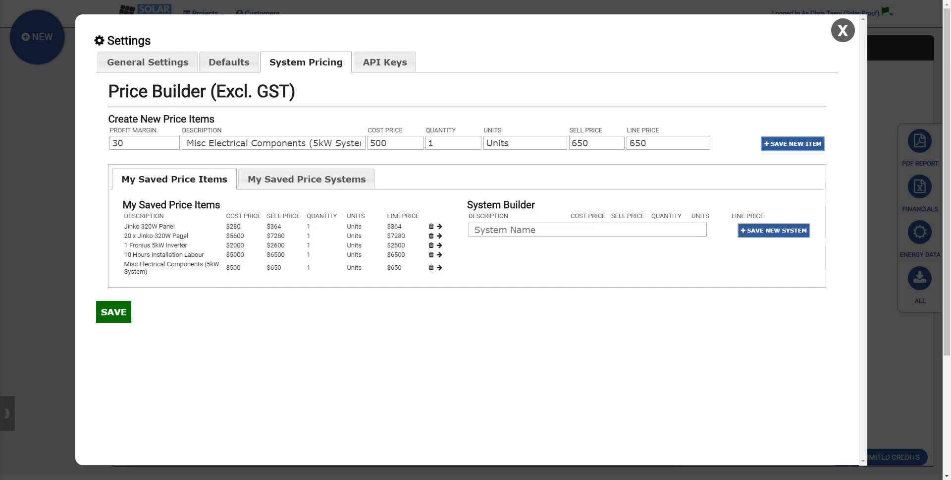
- Add the 20-panel, Fronius inverter, installation labour and misc electrical components items to the System Builder
left_click(440, 236)
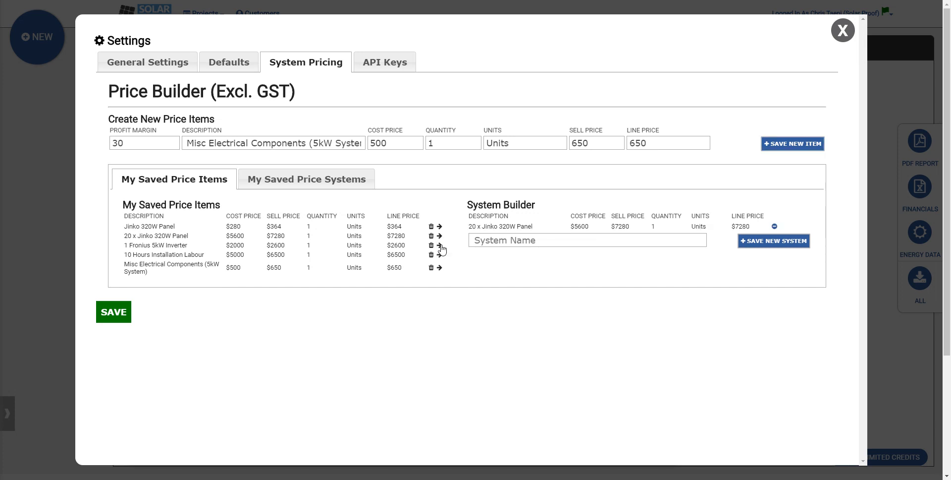
left_click(440, 245)
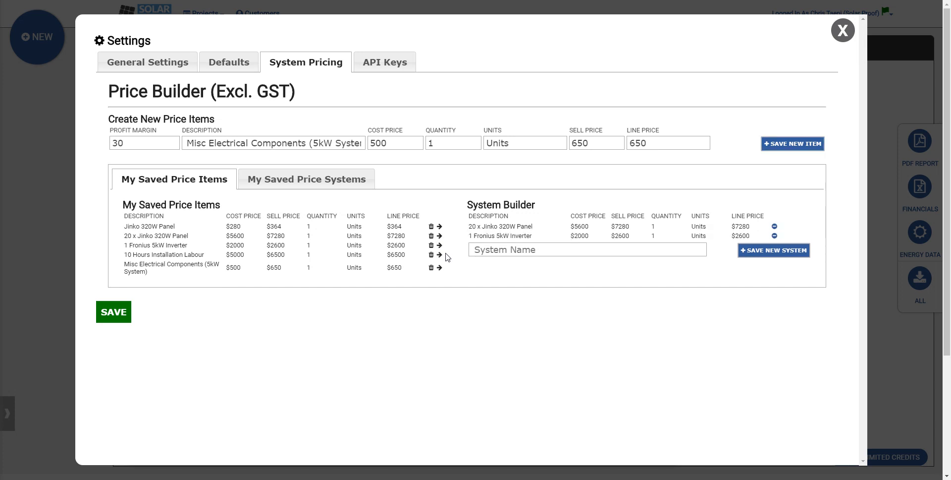
left_click(440, 254)
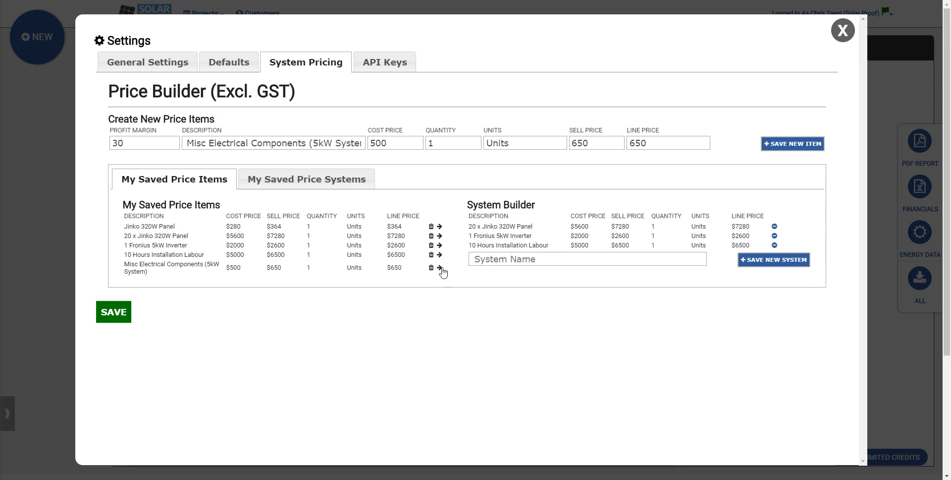
left_click(439, 268)
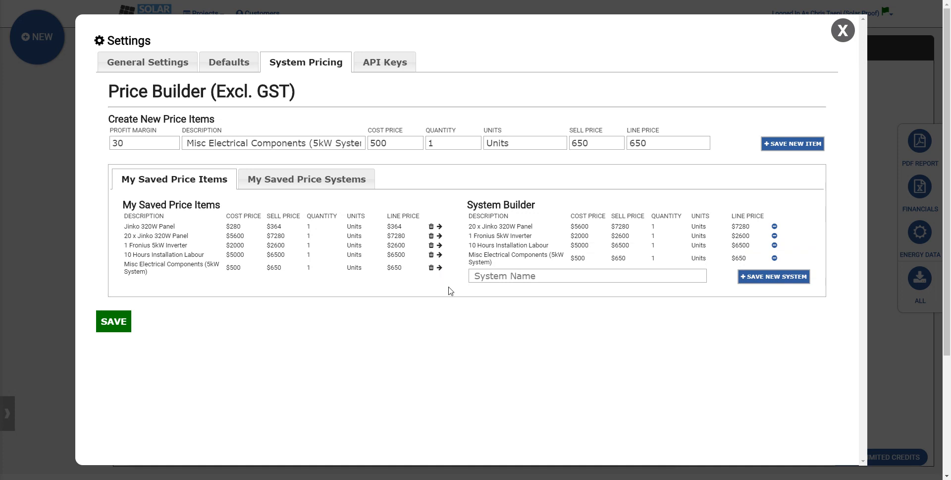
- Name the assembled system "Fronius Jinko 320W - 5kW Solar System" and save it as a new system
left_click(626, 278)
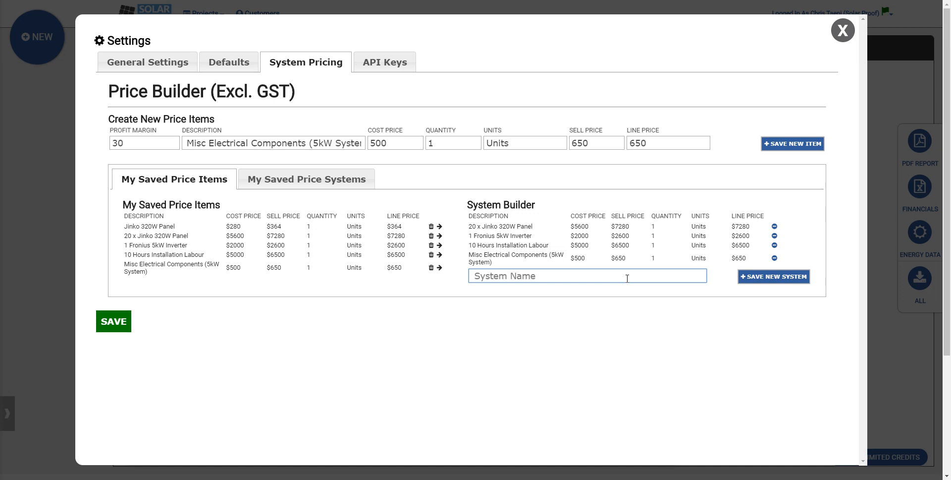
type("Fronius Jinko 320W")
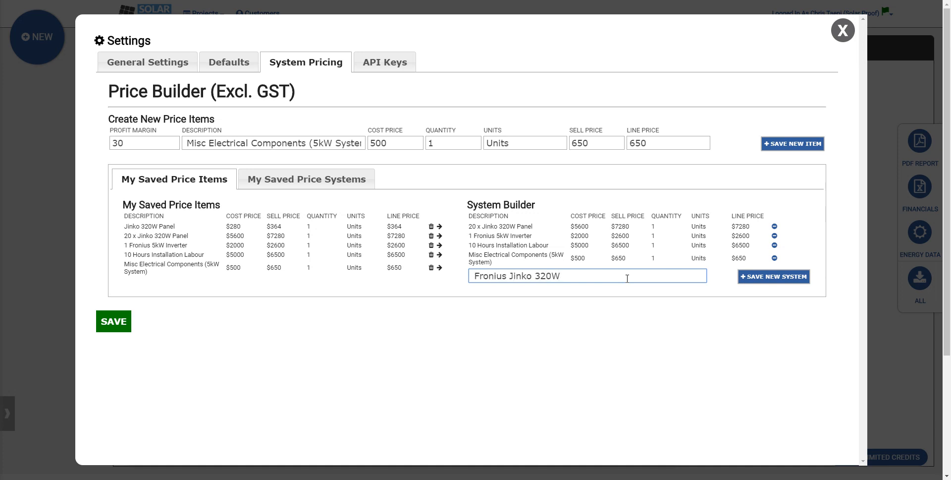
type(" - 5kW Solar S")
type("ystem")
left_click(771, 277)
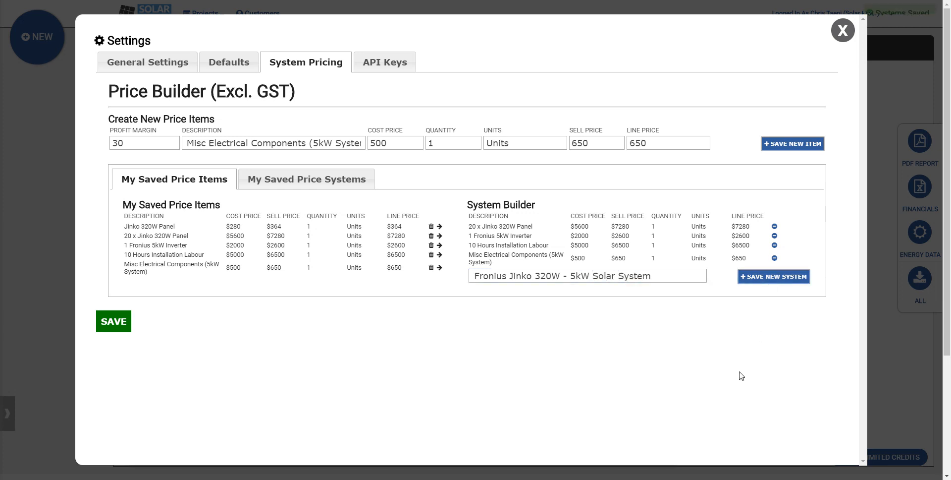
- Examine the saved price system's total and the cost, sell and line prices of its panel item
left_click(331, 180)
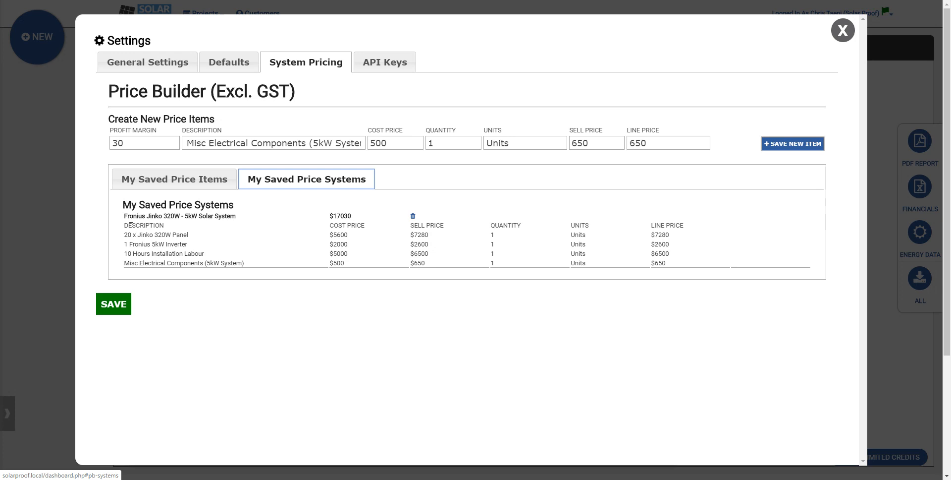
left_click_drag(329, 216, 353, 216)
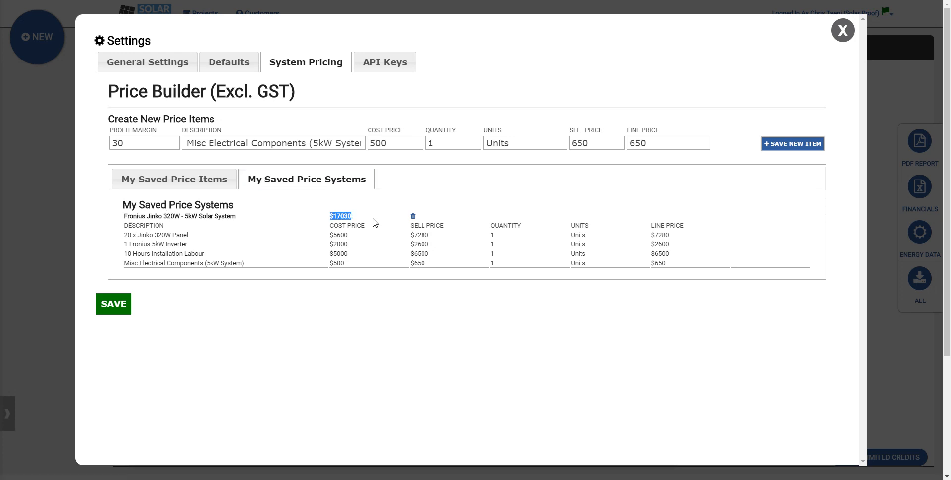
left_click(364, 224)
double_click(342, 236)
double_click(413, 235)
left_click(389, 235)
double_click(342, 235)
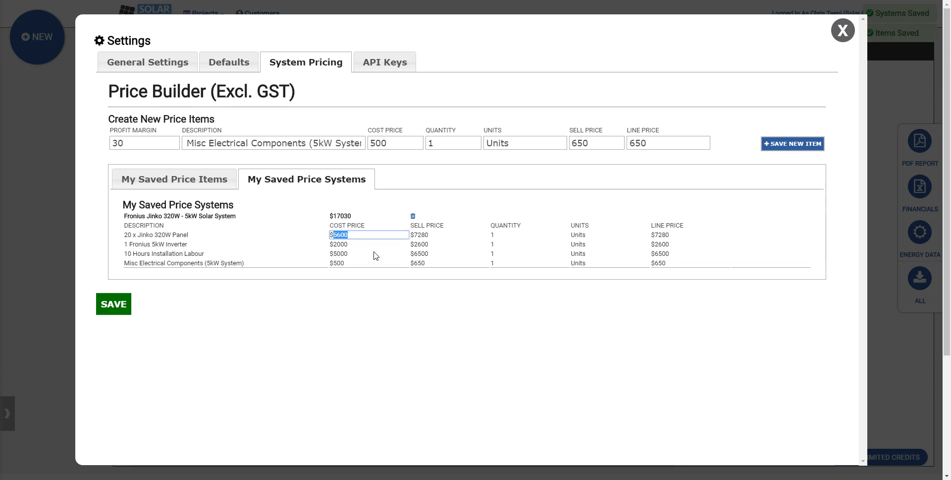
left_click(668, 232)
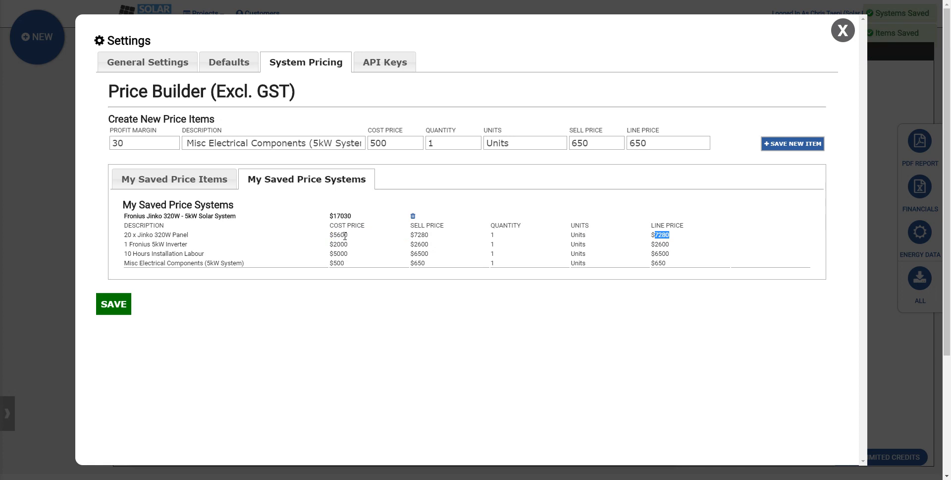
left_click(166, 180)
left_click(302, 179)
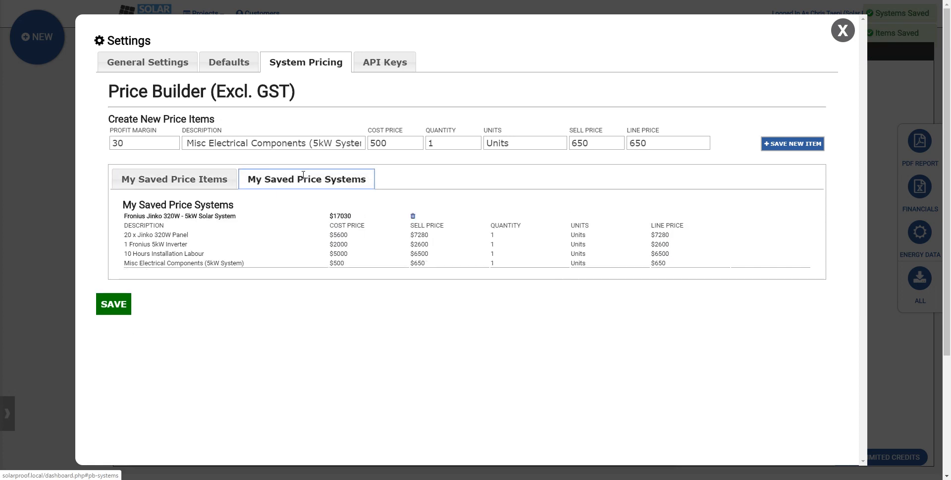
- Set the cost price of the 20 x Jinko 320W Panel line in the saved system to 2800
double_click(343, 236)
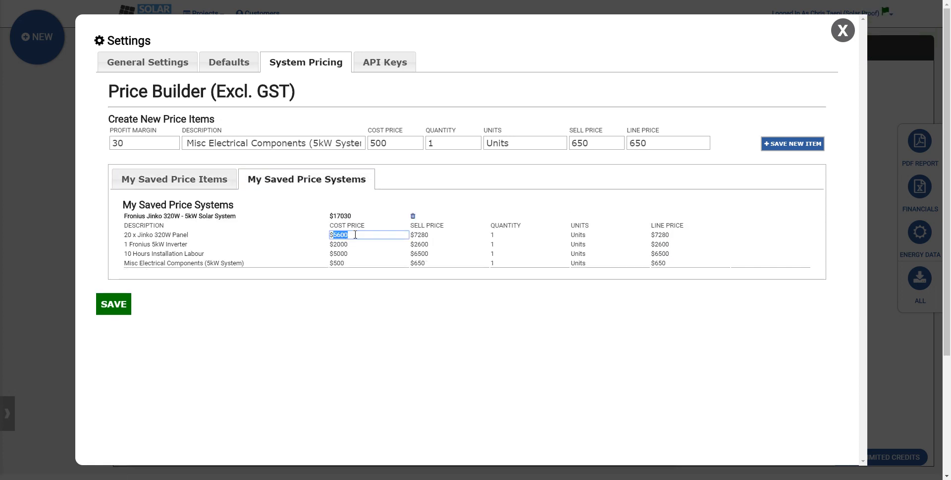
type("2800")
key("Return")
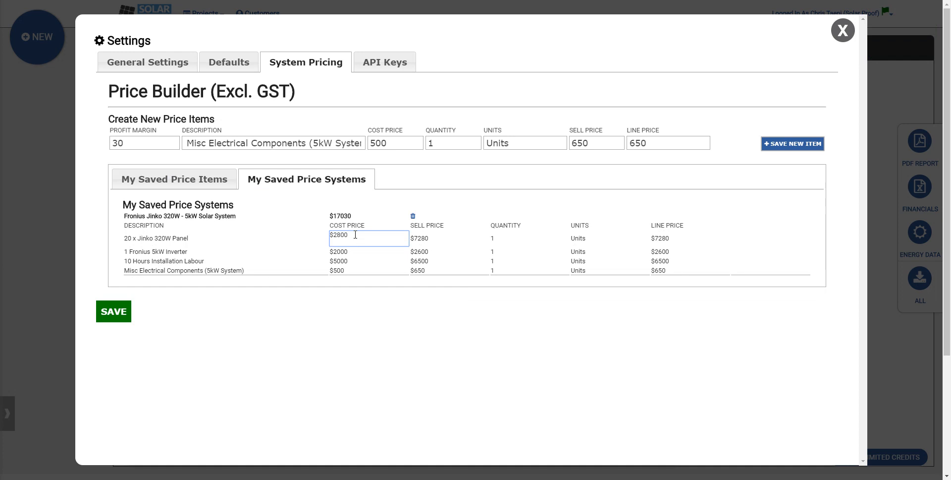
left_click(390, 265)
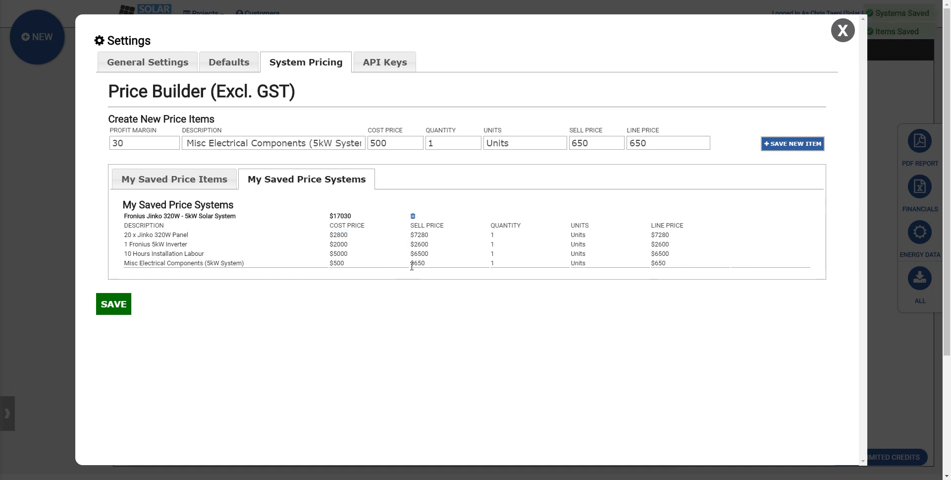
- Restore the cost price of the saved system's 20 x Jinko 320W Panel line to 5600
double_click(342, 234)
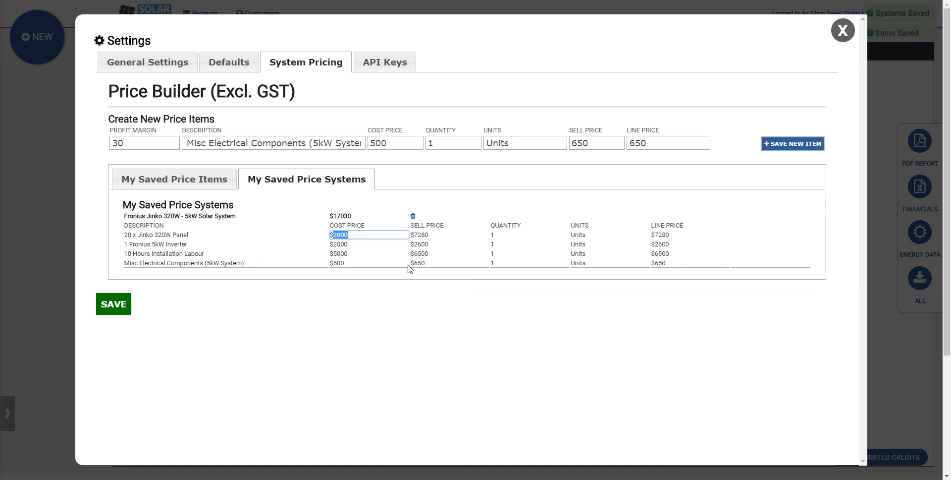
type("5600")
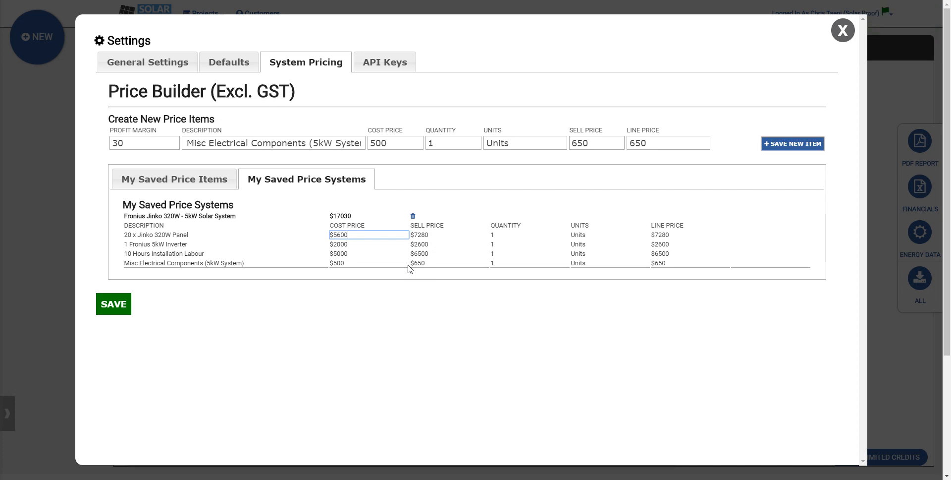
left_click(326, 276)
- Examine the cost and sell prices in the saved price items and System Builder, and compare them with the saved price system
left_click(148, 178)
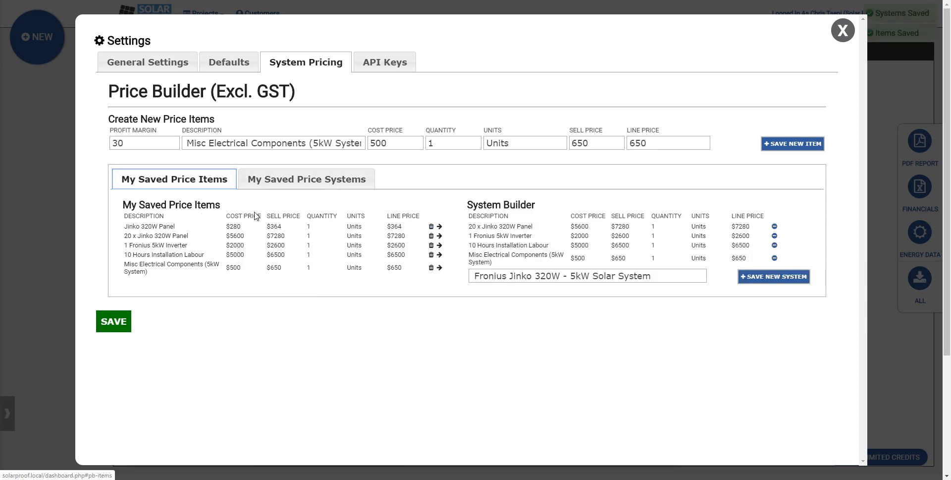
double_click(582, 228)
left_click(629, 235)
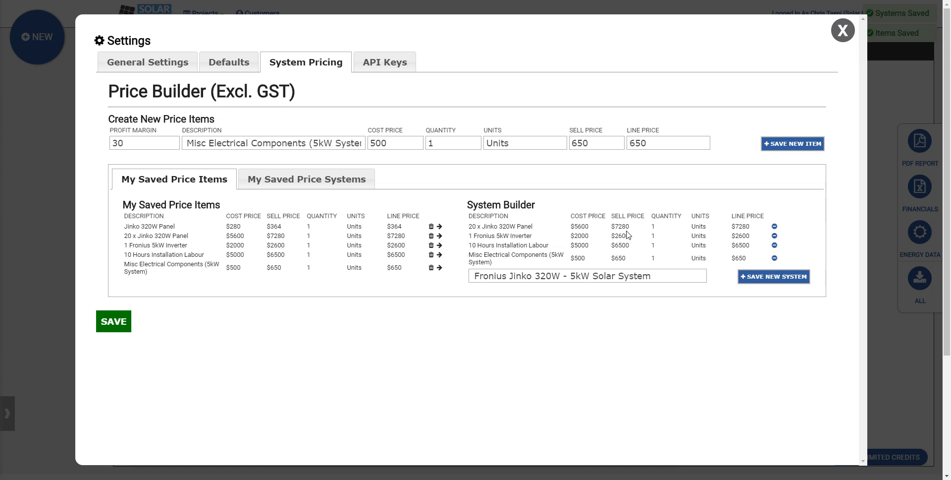
double_click(628, 229)
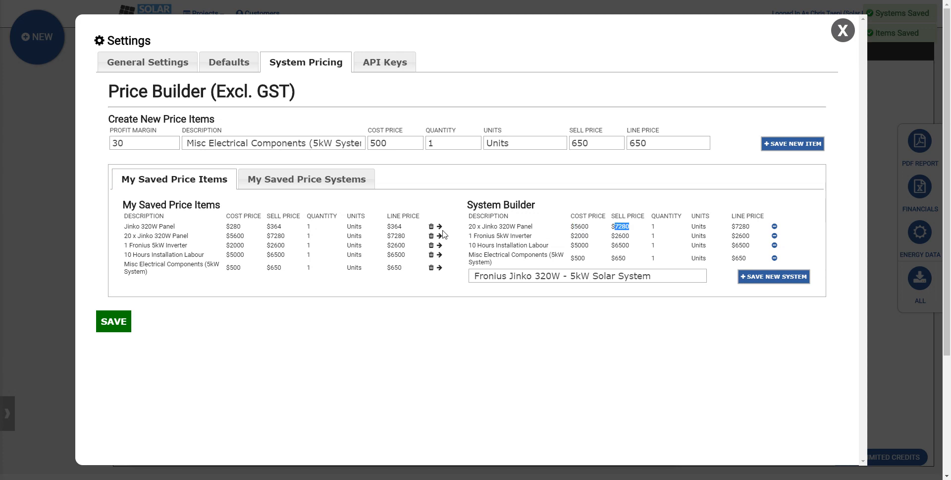
double_click(235, 227)
left_click(276, 228)
left_click(246, 227)
left_click(339, 279)
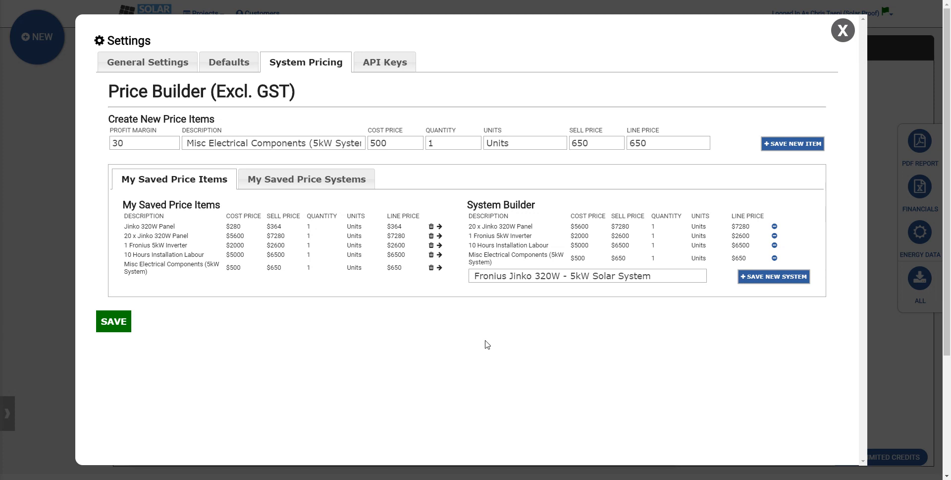
left_click(346, 184)
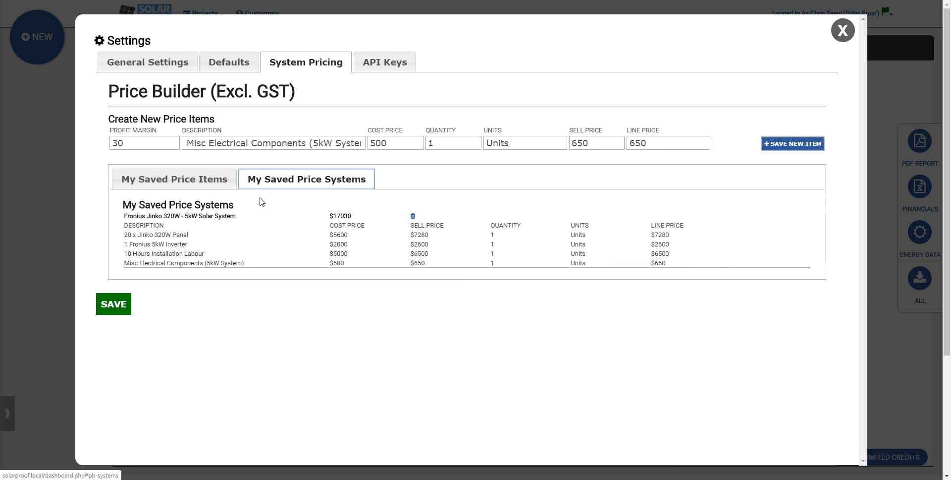
left_click(181, 180)
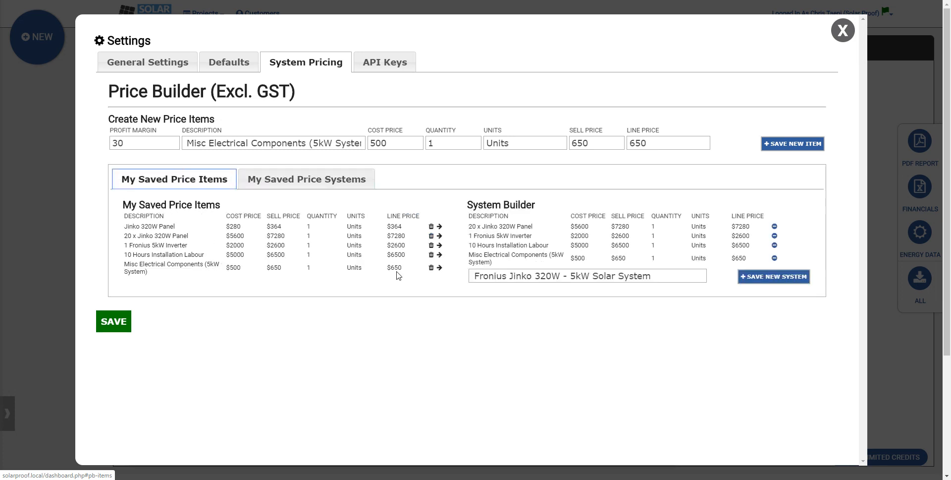
left_click(321, 185)
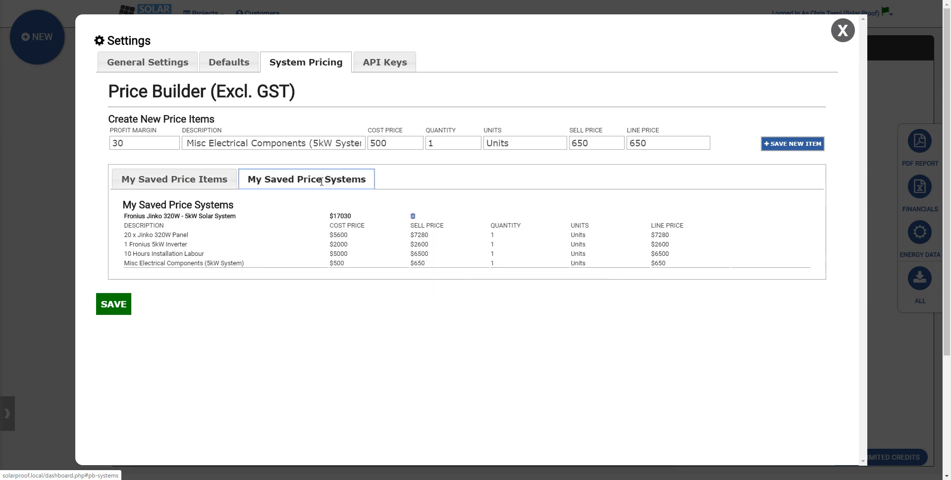
left_click(194, 183)
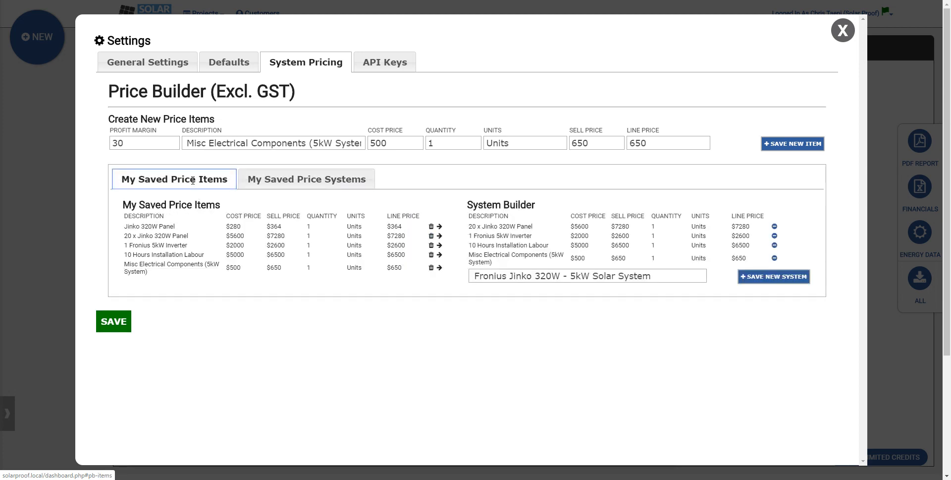
- Save the System Pricing settings with the price items and the price system
triple_click(233, 144)
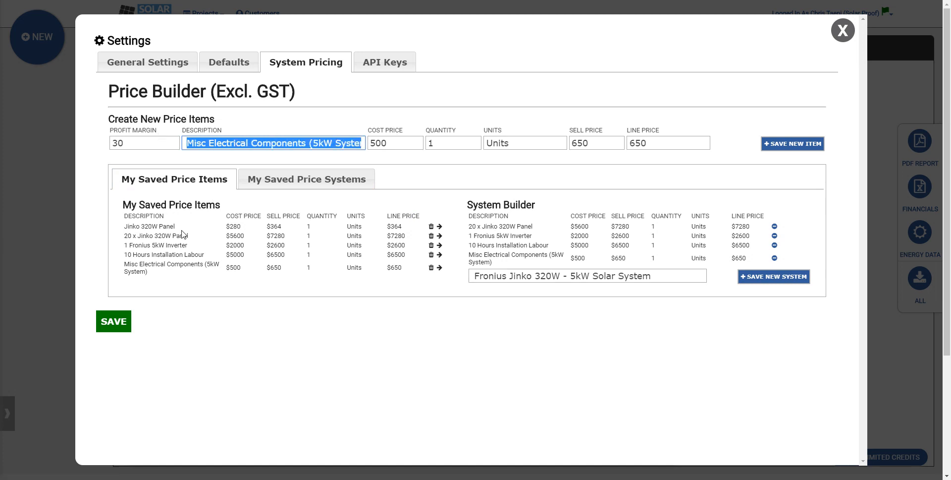
left_click(326, 373)
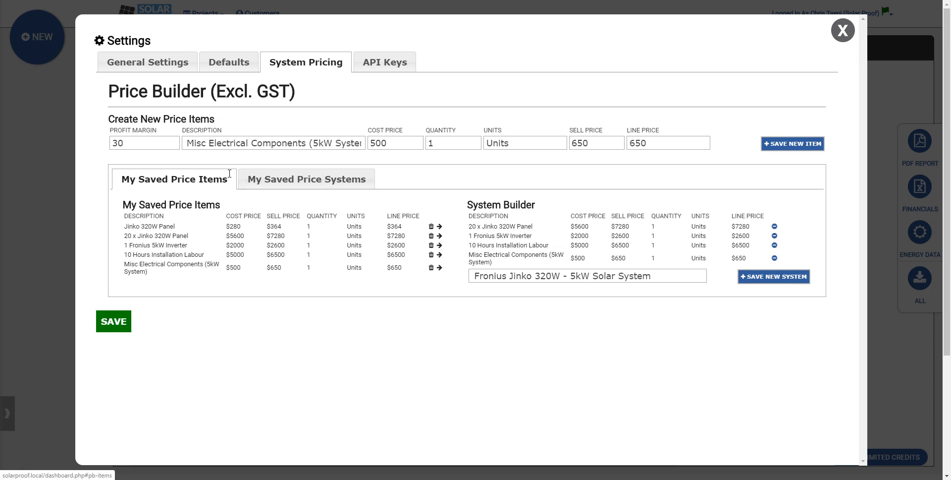
left_click(120, 322)
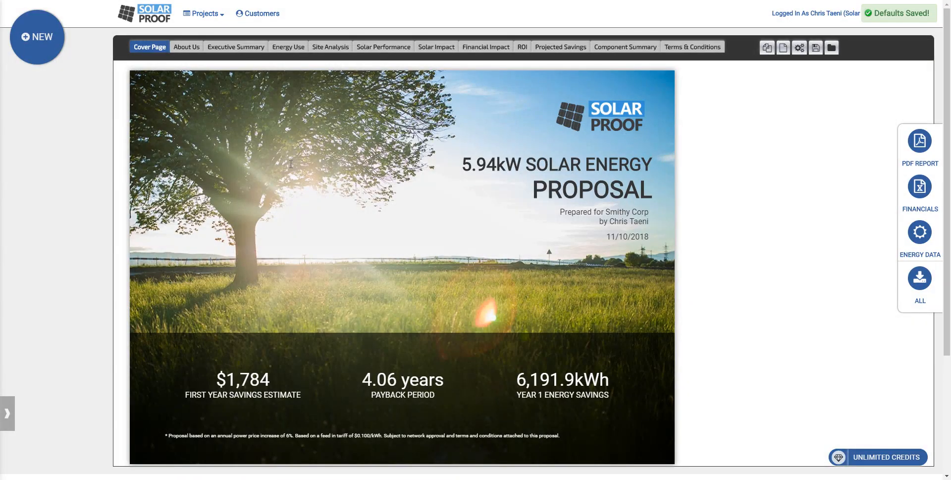
- Open the price builder from the project's Solar System Pricing section
left_click(10, 415)
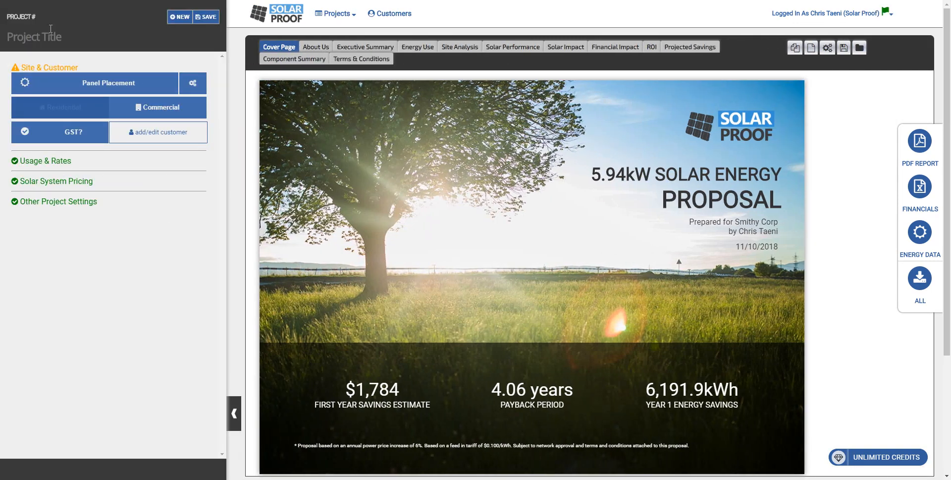
left_click(88, 183)
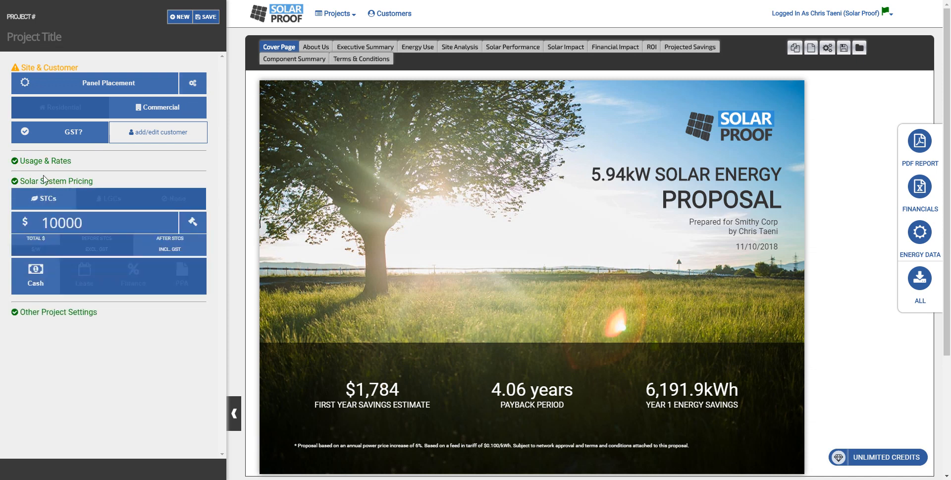
left_click(193, 222)
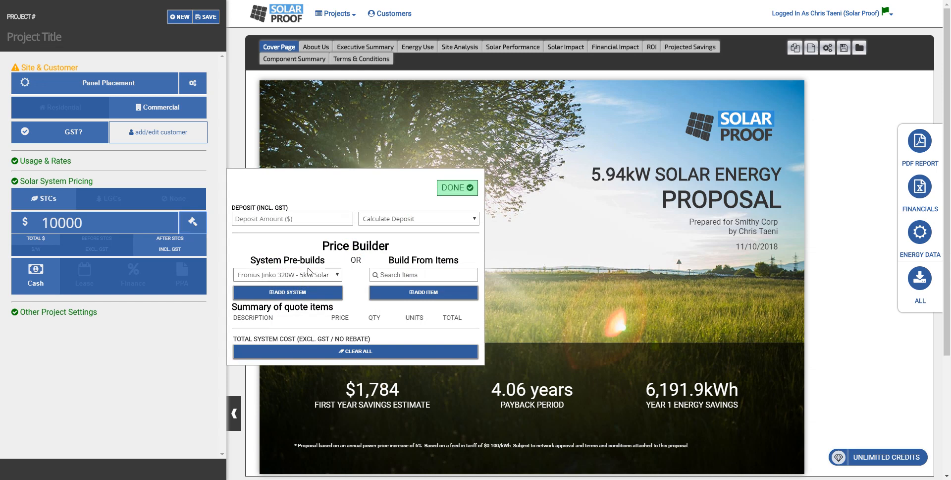
- Add the pre-built Fronius Jinko 320W - 5kW Solar System to the project's quote items
left_click_drag(251, 260, 321, 259)
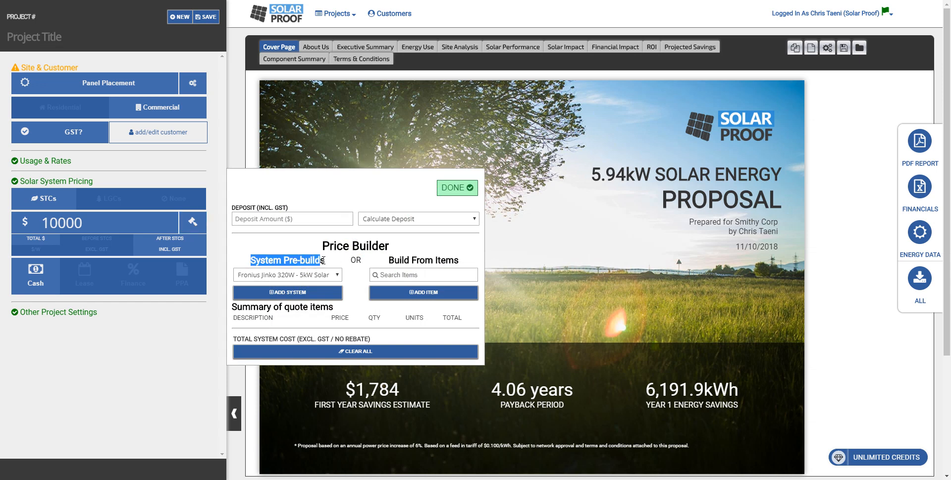
left_click(278, 277)
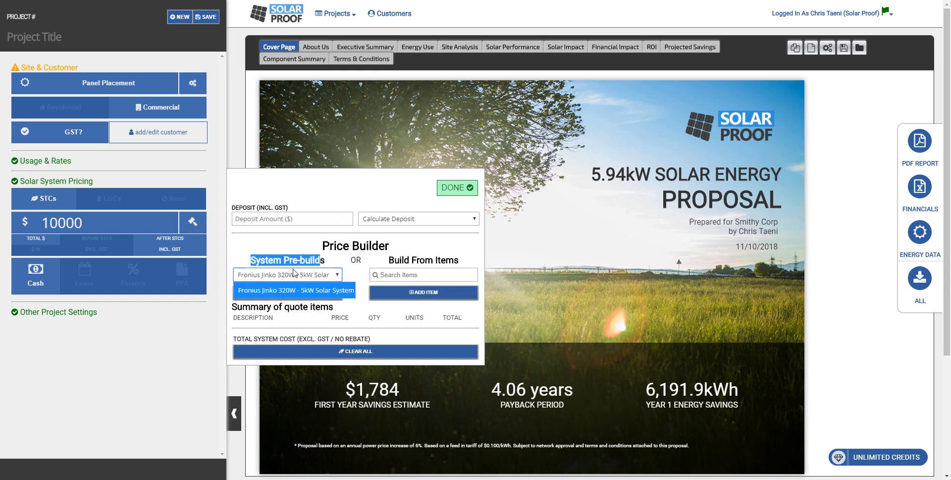
left_click(311, 292)
left_click(310, 294)
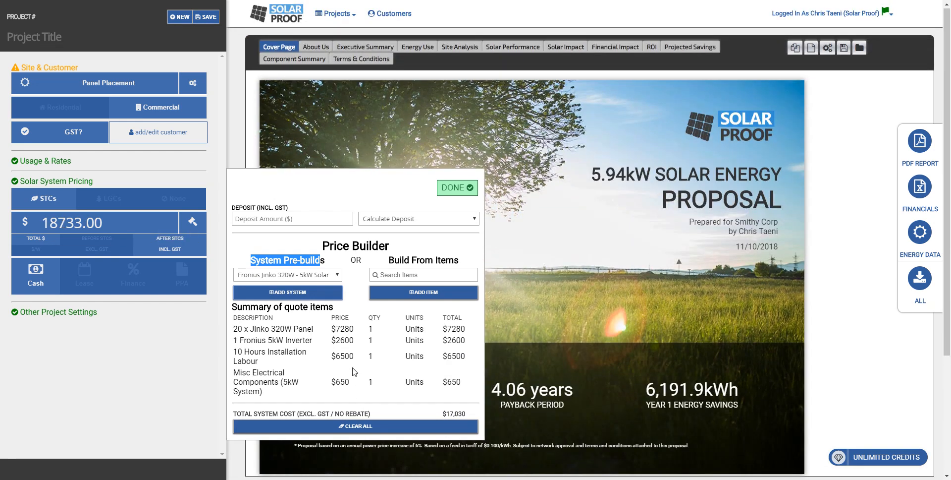
- Add the single Jinko 320W Panel item to the quote and finish the price builder
left_click(398, 274)
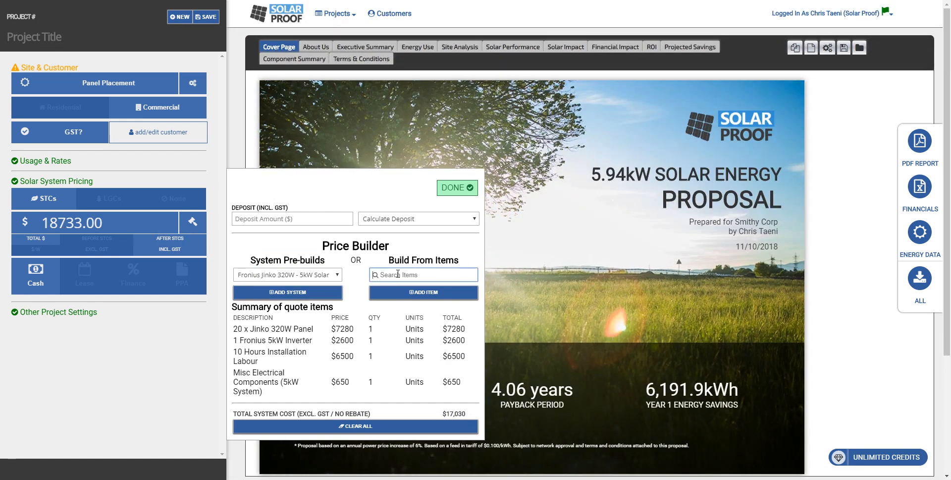
type("jink")
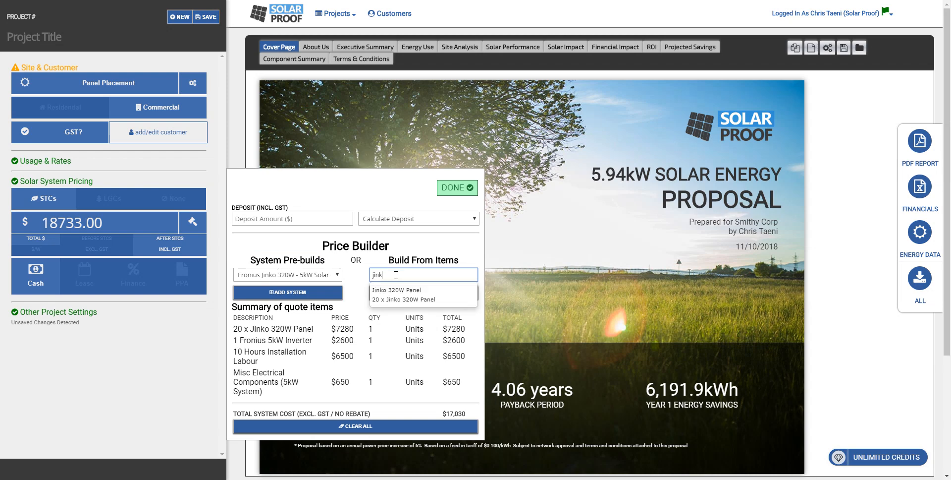
left_click(397, 290)
left_click(398, 292)
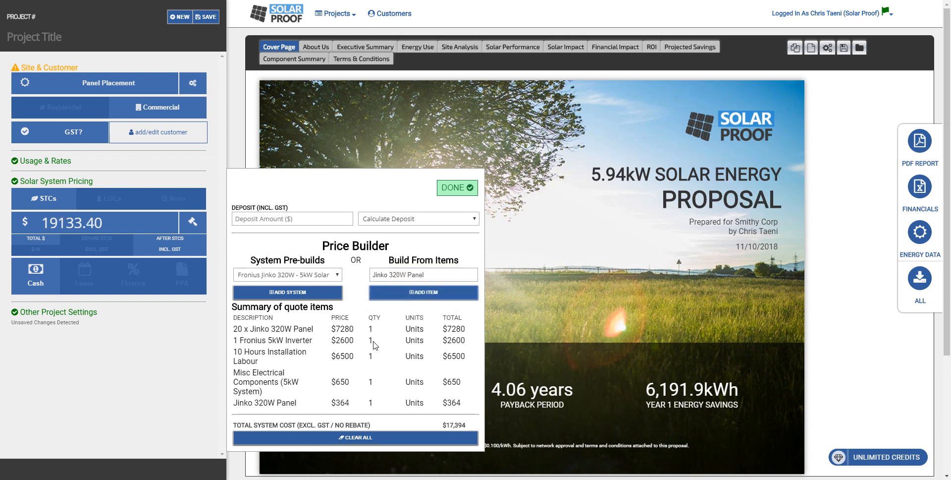
scroll(376, 345, "down", 1)
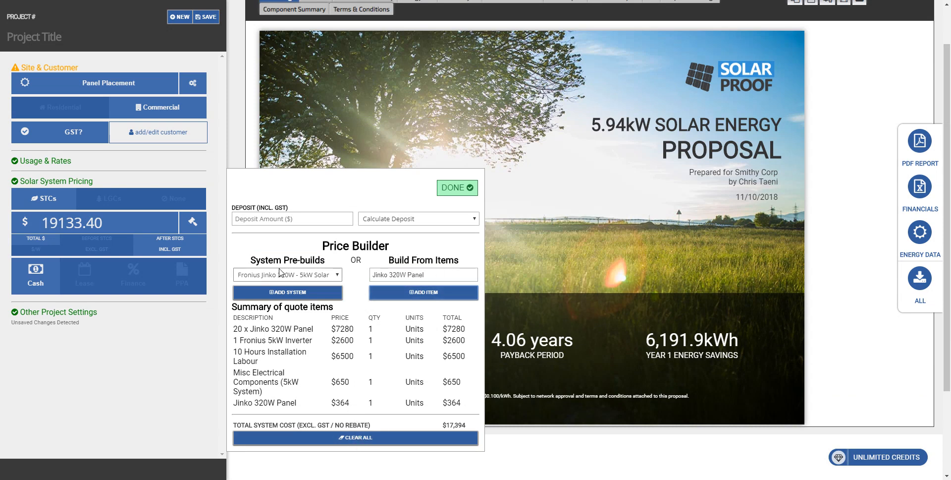
left_click_drag(422, 274, 372, 275)
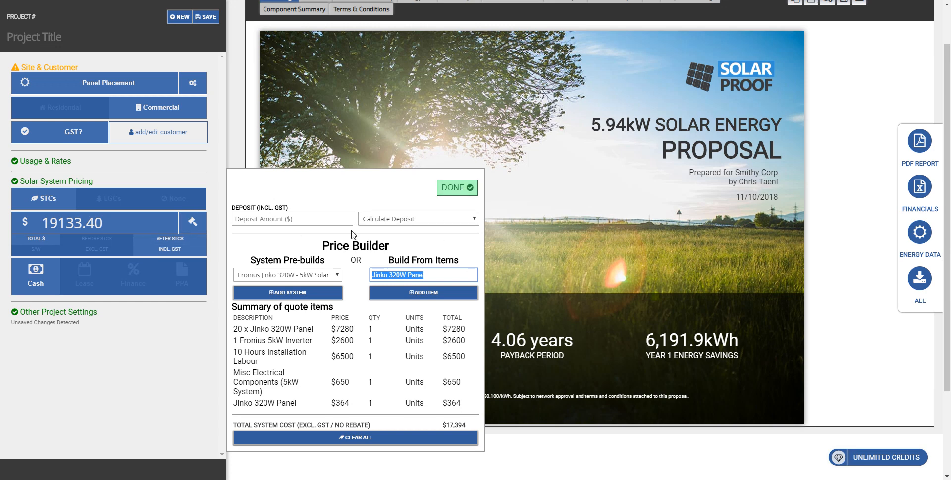
left_click(452, 188)
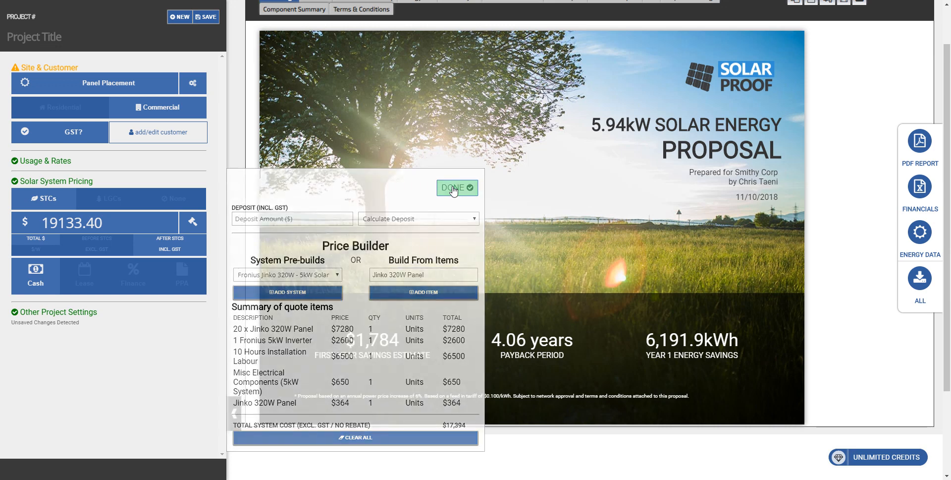